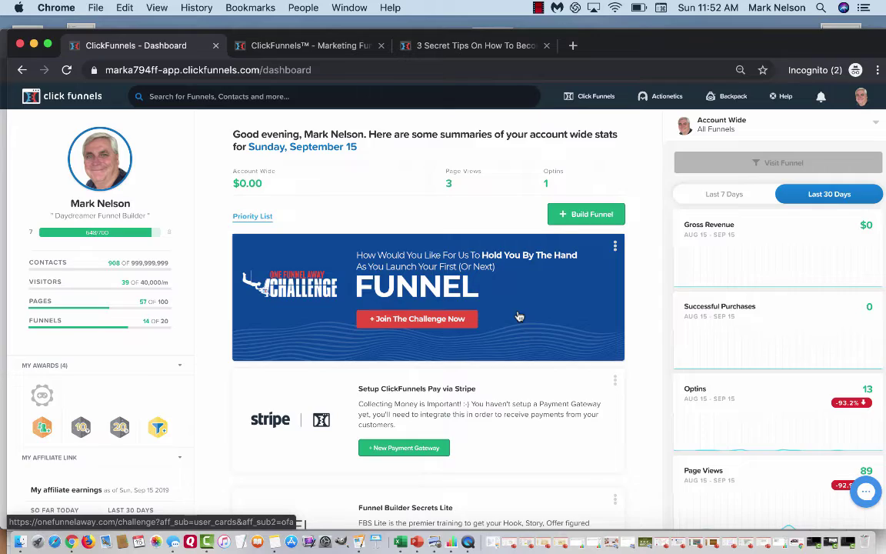
- Look through the account dashboard, including its statistics, setup cards, affiliate section and account package
{"action": "scroll", "coordinate": [519, 316], "scroll_direction": "down", "scroll_amount": 5}
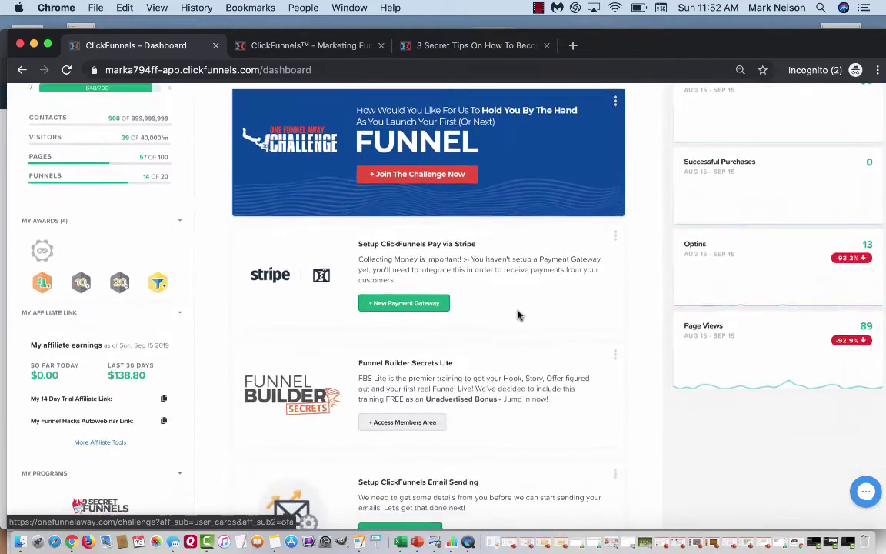
{"action": "scroll", "coordinate": [518, 316], "scroll_direction": "down", "scroll_amount": 1}
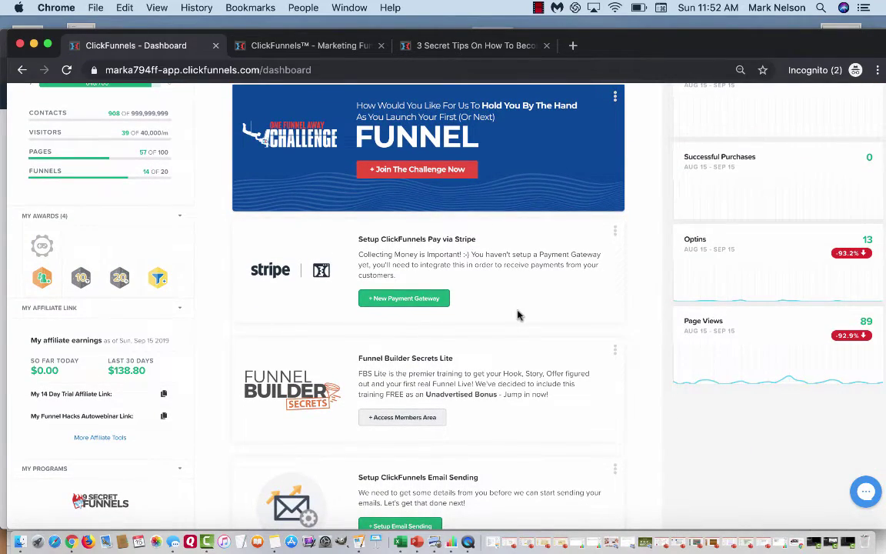
{"action": "scroll", "coordinate": [518, 315], "scroll_direction": "down", "scroll_amount": 12}
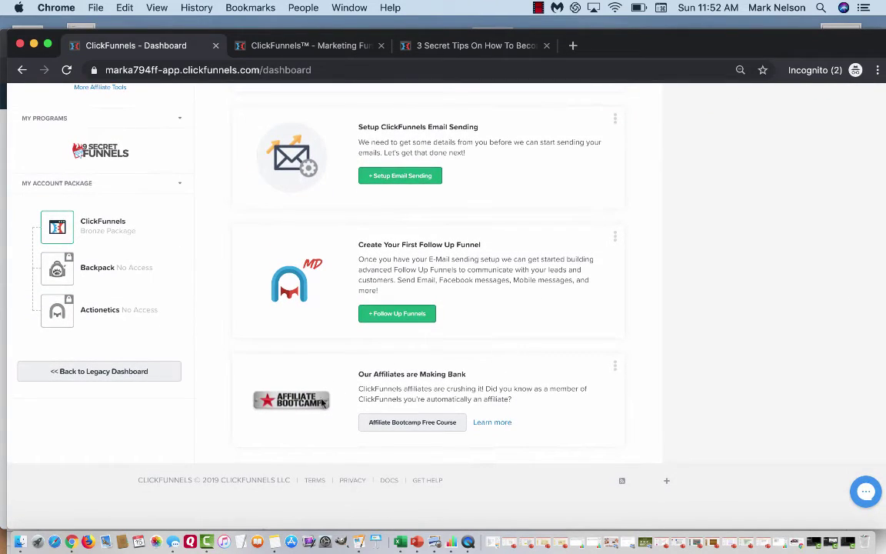
{"action": "scroll", "coordinate": [545, 326], "scroll_direction": "up", "scroll_amount": 1}
{"action": "scroll", "coordinate": [545, 326], "scroll_direction": "up", "scroll_amount": 20}
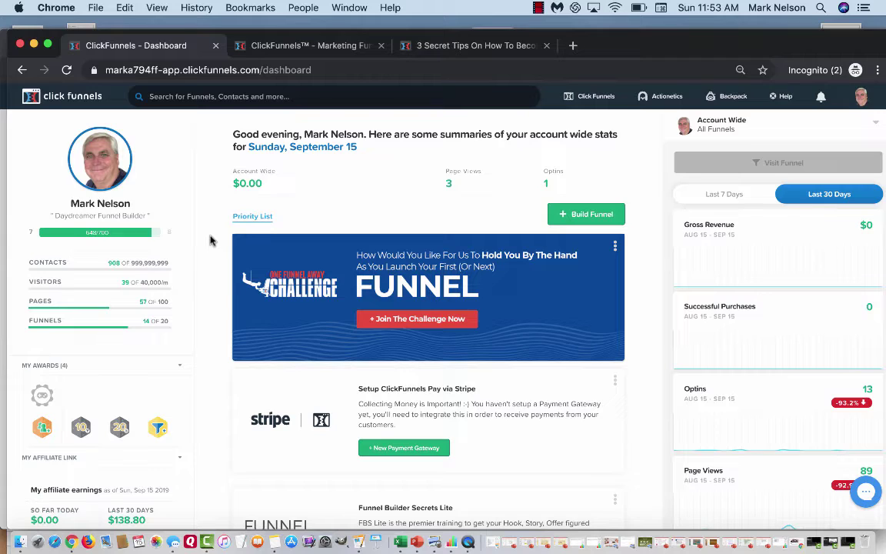
{"action": "scroll", "coordinate": [210, 241], "scroll_direction": "down", "scroll_amount": 2}
{"action": "scroll", "coordinate": [210, 241], "scroll_direction": "up", "scroll_amount": 2}
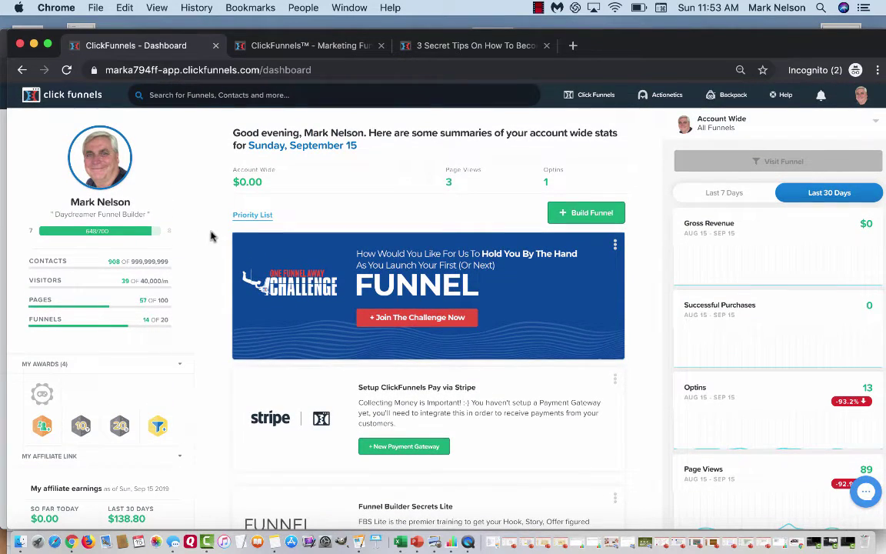
- Open the funnels list and examine the shared and ungrouped funnels along with the plan usage summary
{"action": "left_click", "coordinate": [316, 47]}
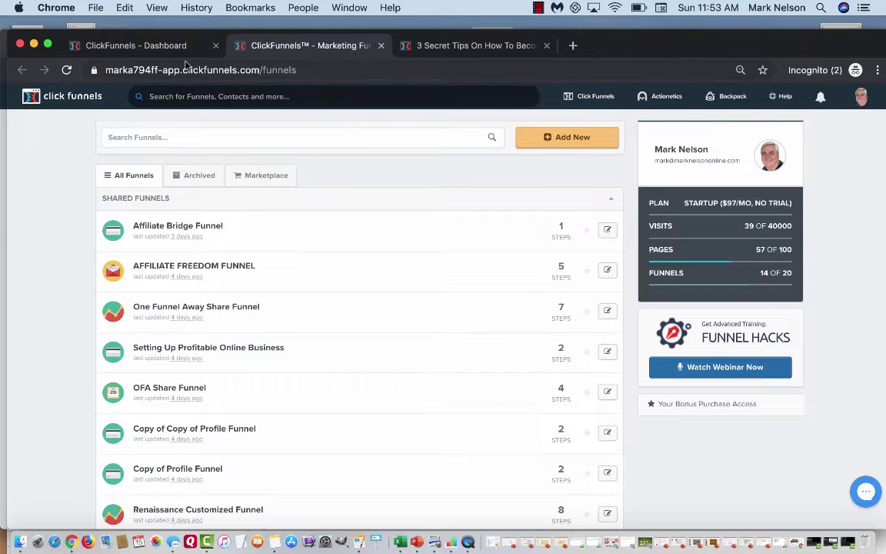
{"action": "left_click", "coordinate": [160, 47]}
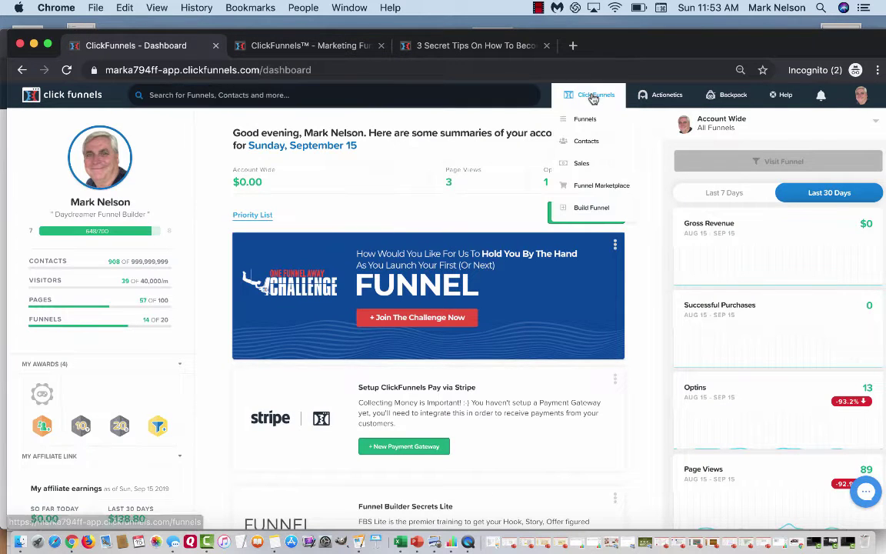
{"action": "left_click", "coordinate": [296, 49]}
{"action": "scroll", "coordinate": [360, 245], "scroll_direction": "down", "scroll_amount": 3}
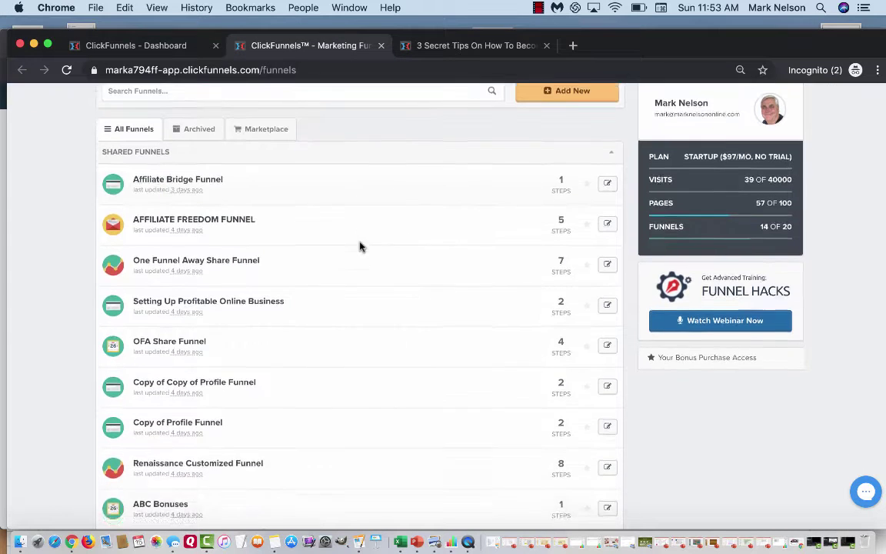
{"action": "scroll", "coordinate": [359, 246], "scroll_direction": "up", "scroll_amount": 3}
{"action": "scroll", "coordinate": [360, 246], "scroll_direction": "down", "scroll_amount": 2}
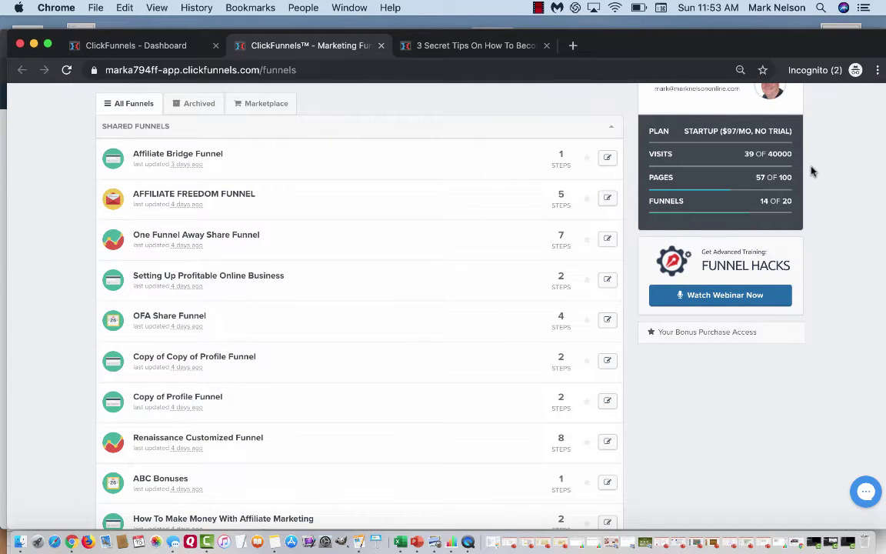
{"action": "scroll", "coordinate": [812, 170], "scroll_direction": "up", "scroll_amount": 2}
{"action": "scroll", "coordinate": [811, 170], "scroll_direction": "down", "scroll_amount": 3}
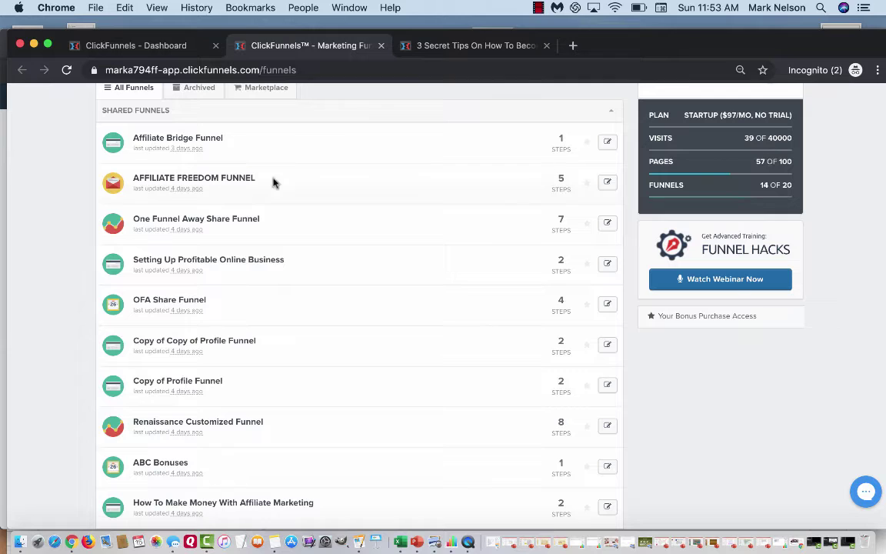
{"action": "scroll", "coordinate": [78, 230], "scroll_direction": "down", "scroll_amount": 5}
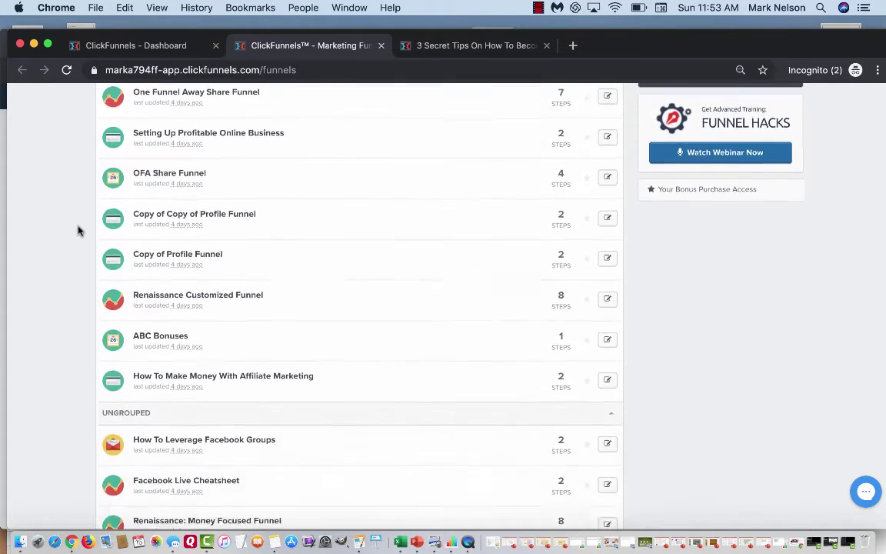
{"action": "scroll", "coordinate": [78, 230], "scroll_direction": "up", "scroll_amount": 10}
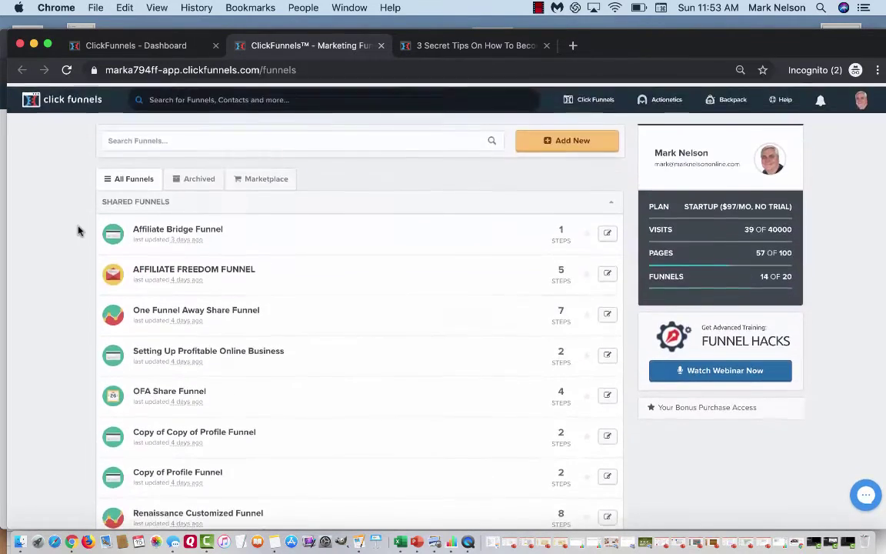
{"action": "scroll", "coordinate": [78, 230], "scroll_direction": "up", "scroll_amount": 2}
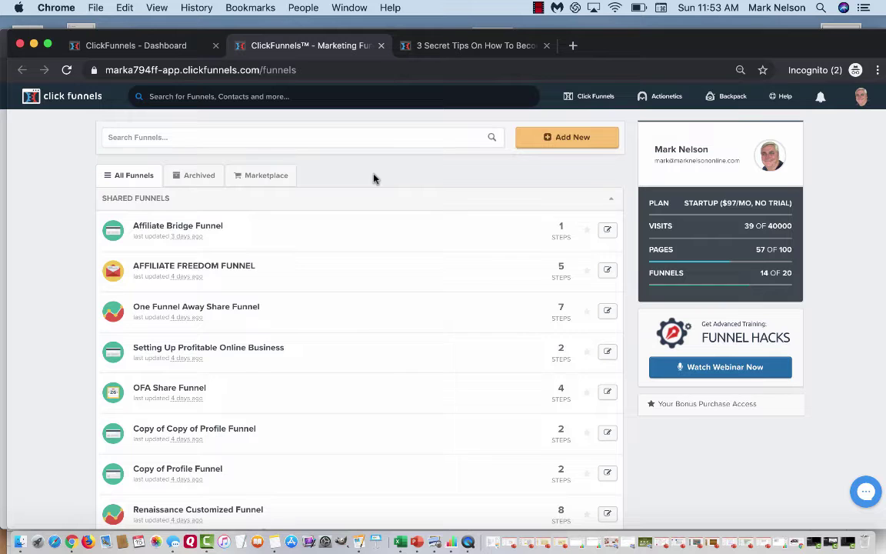
{"action": "scroll", "coordinate": [66, 257], "scroll_direction": "down", "scroll_amount": 1}
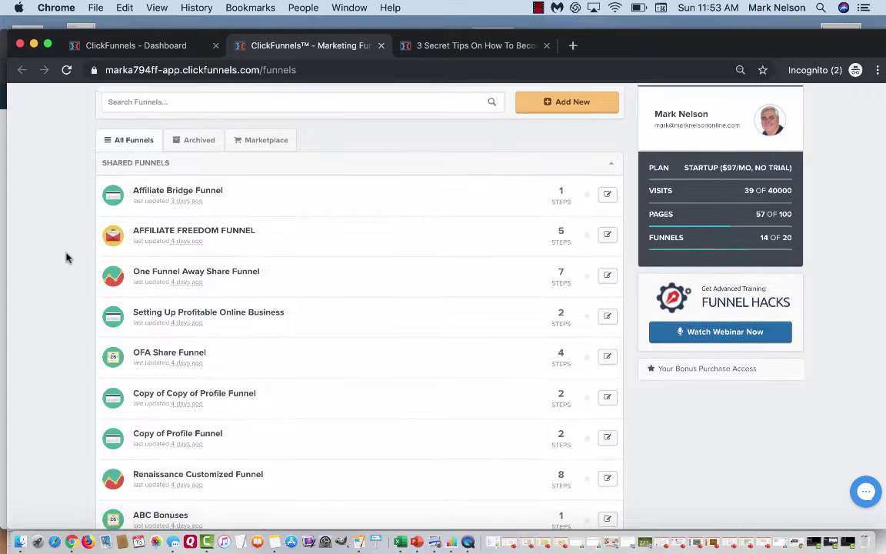
{"action": "scroll", "coordinate": [66, 258], "scroll_direction": "up", "scroll_amount": 1}
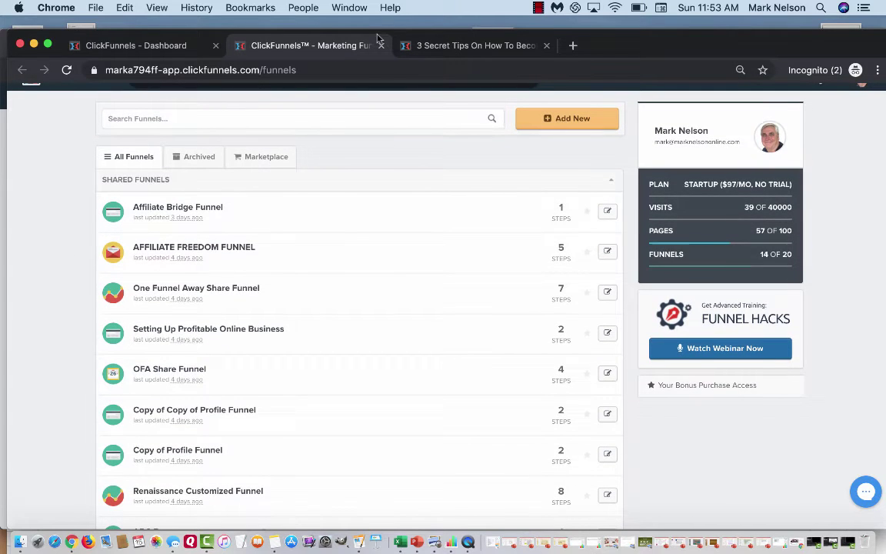
- View the affiliate marketing eBook's lead magnet page with its email opt-in popup closed
{"action": "left_click", "coordinate": [438, 44]}
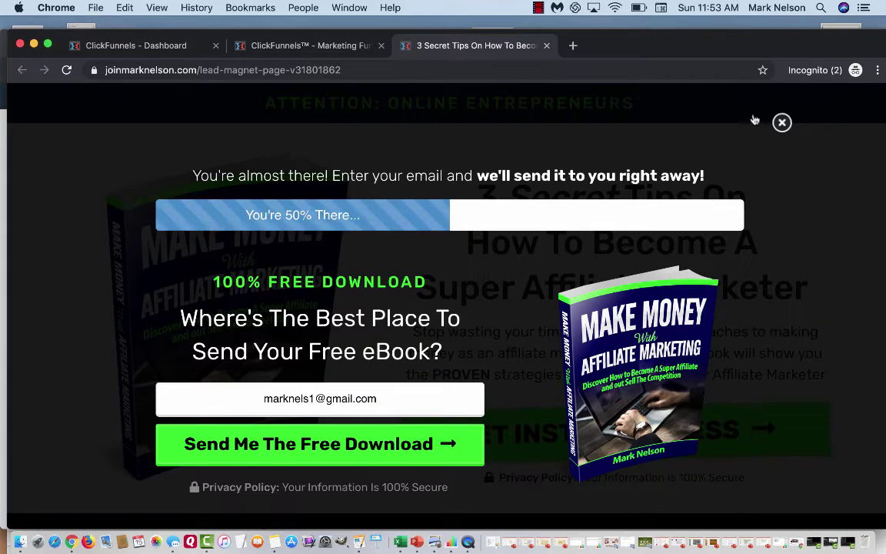
{"action": "left_click", "coordinate": [781, 122]}
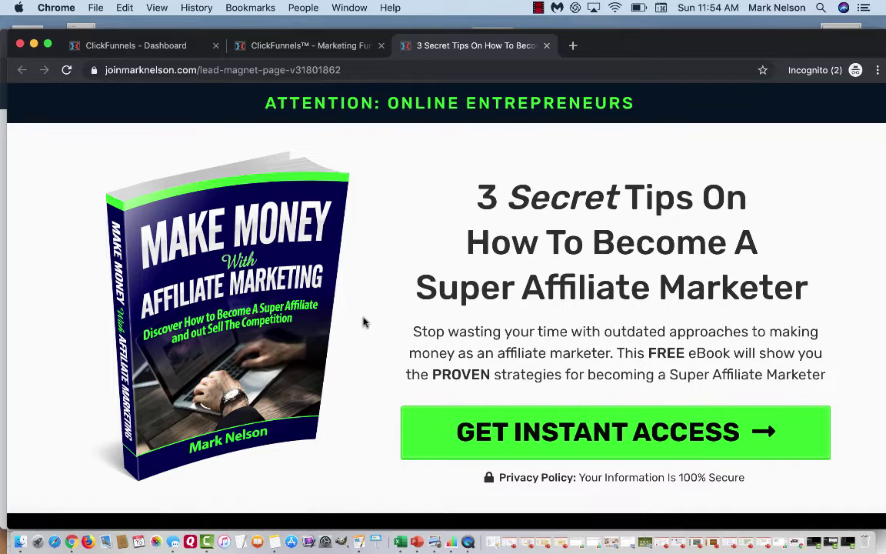
- From the funnels list, build a new classic funnel with the Collect Emails goal, named "How To Lose 7 Pounds"
{"action": "left_click", "coordinate": [337, 47]}
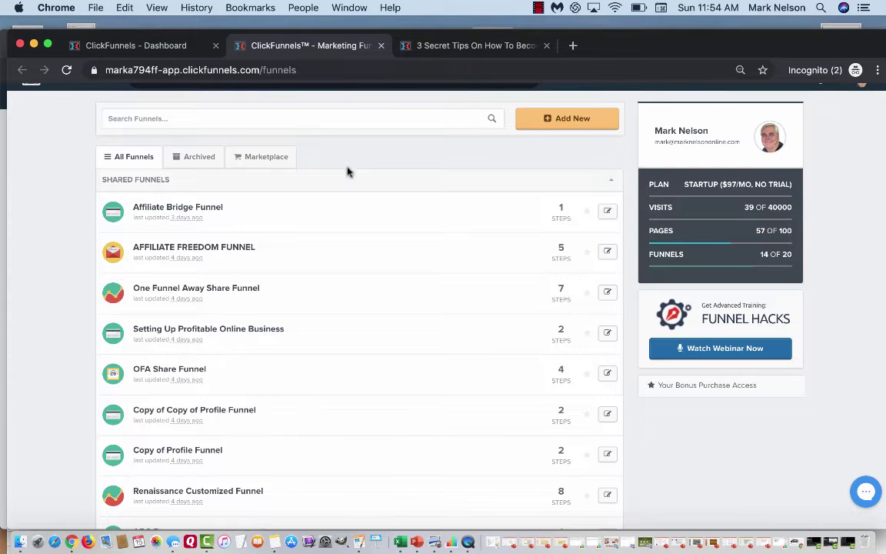
{"action": "left_click", "coordinate": [567, 123]}
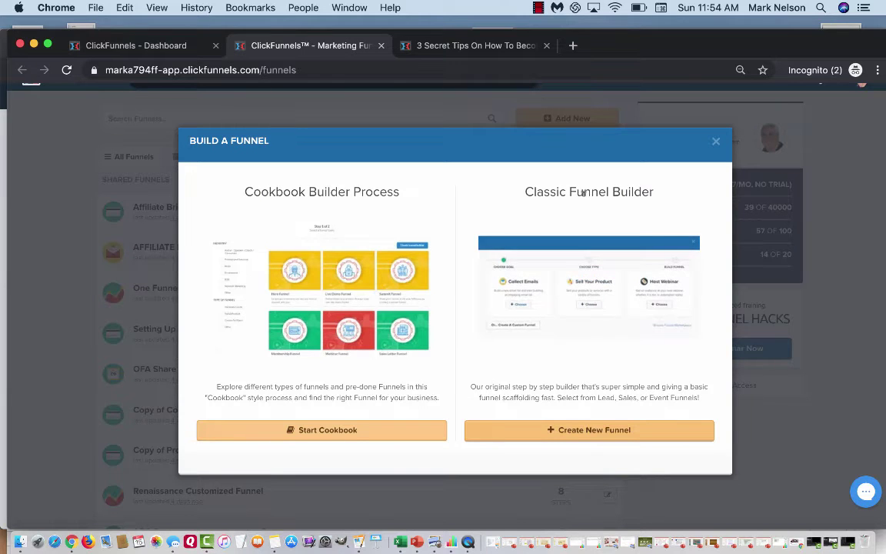
{"action": "left_click", "coordinate": [593, 436]}
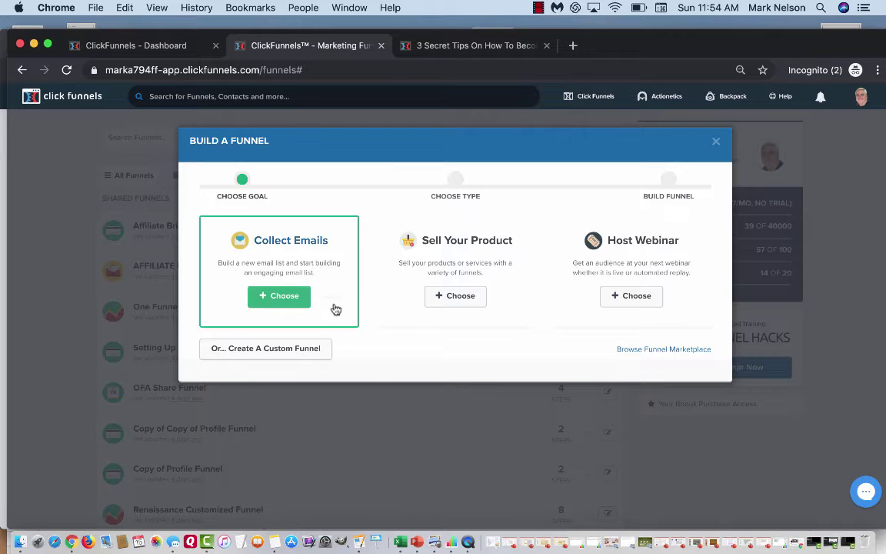
{"action": "left_click", "coordinate": [281, 297]}
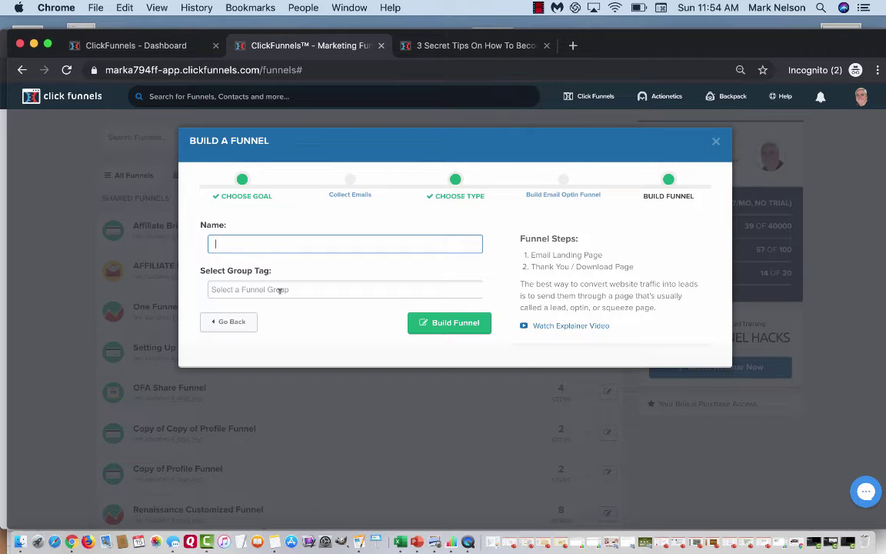
{"action": "type", "text": "How To"}
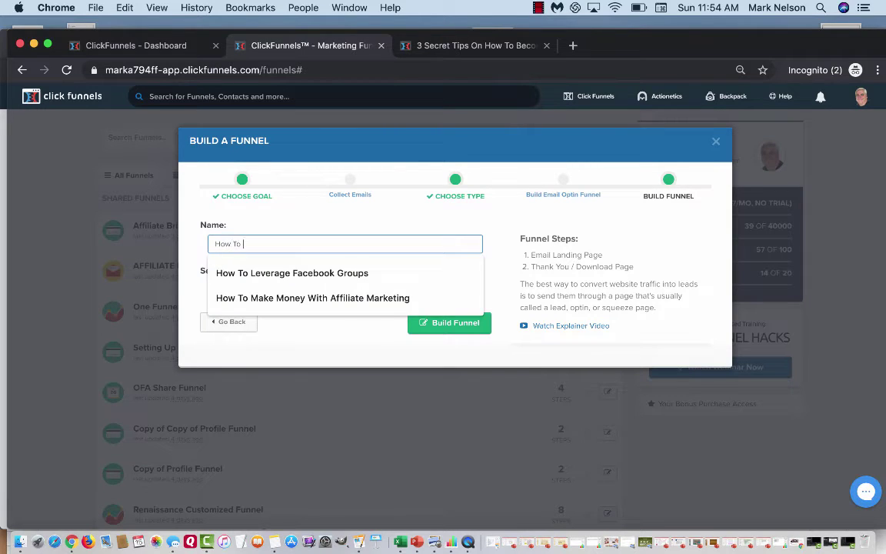
{"action": "type", "text": " Lose 7 Pounds"}
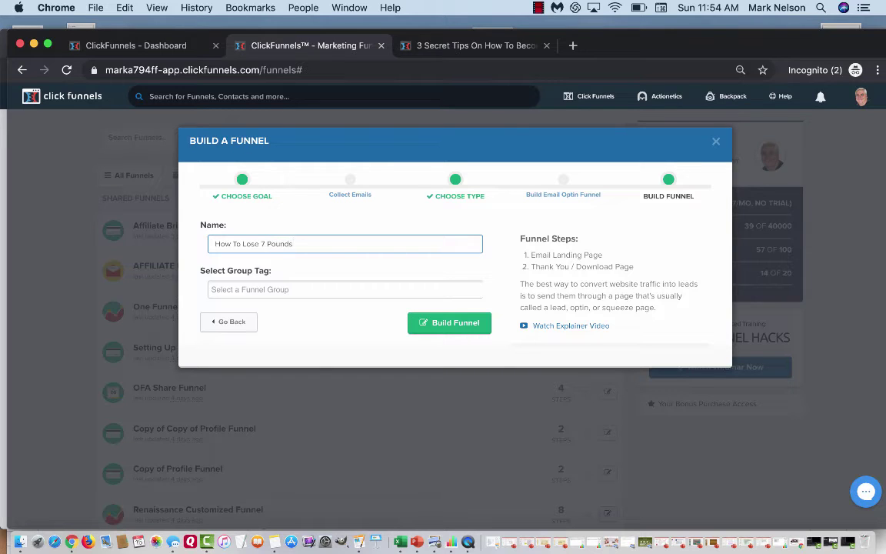
{"action": "left_click", "coordinate": [440, 327]}
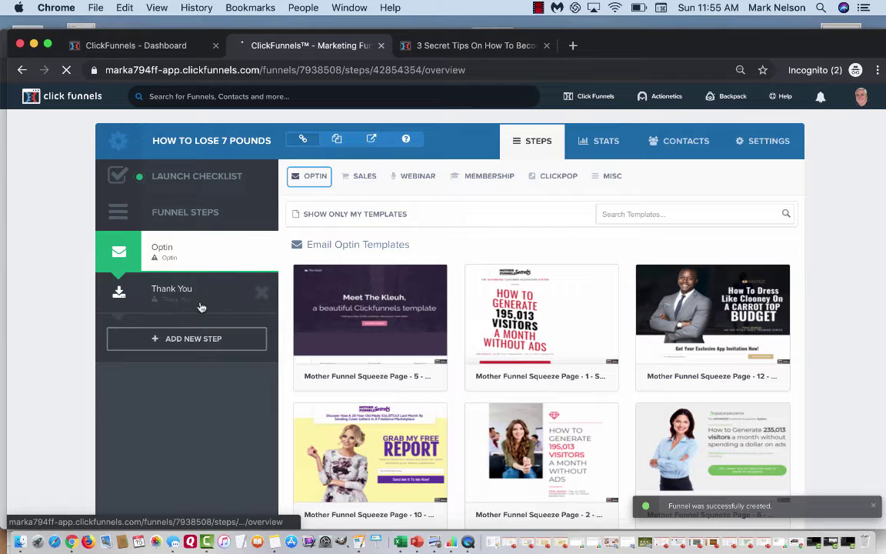
- Browse the email optin templates and apply Mother Funnel Squeeze Page - 10 to the Optin step
{"action": "mouse_move", "coordinate": [561, 312]}
{"action": "scroll", "coordinate": [619, 326], "scroll_direction": "down", "scroll_amount": 3}
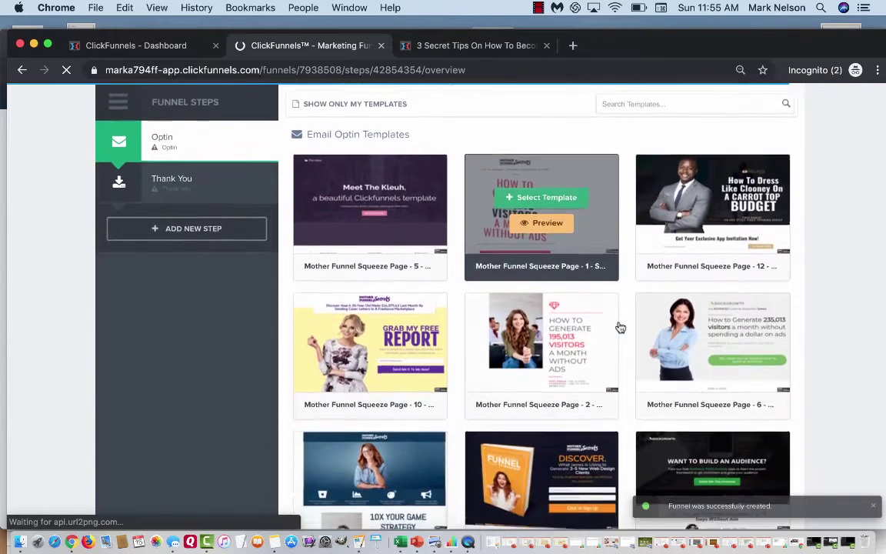
{"action": "scroll", "coordinate": [620, 328], "scroll_direction": "down", "scroll_amount": 7}
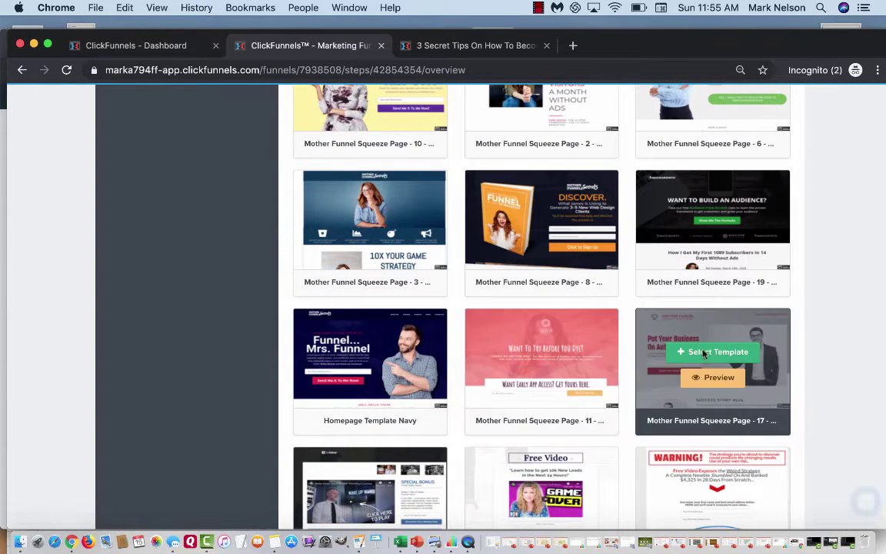
{"action": "mouse_move", "coordinate": [544, 361]}
{"action": "scroll", "coordinate": [543, 361], "scroll_direction": "up", "scroll_amount": 6}
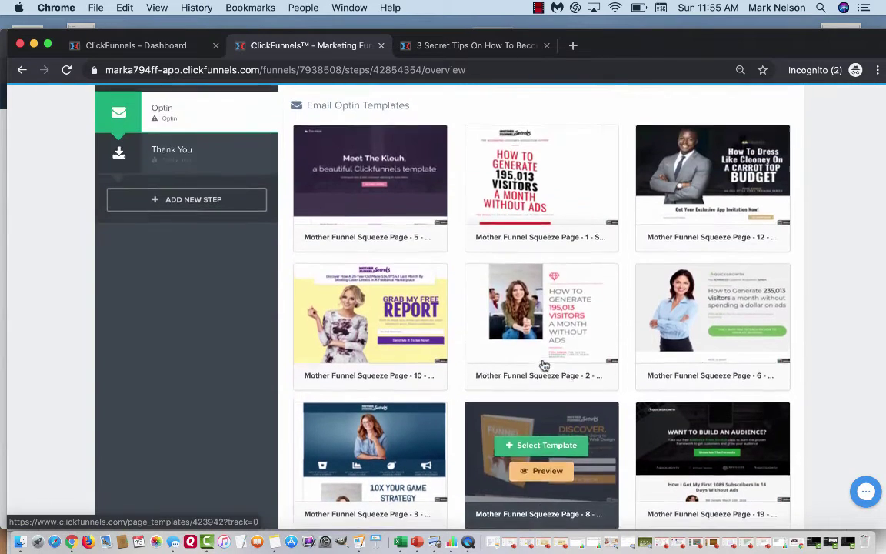
{"action": "mouse_move", "coordinate": [347, 319]}
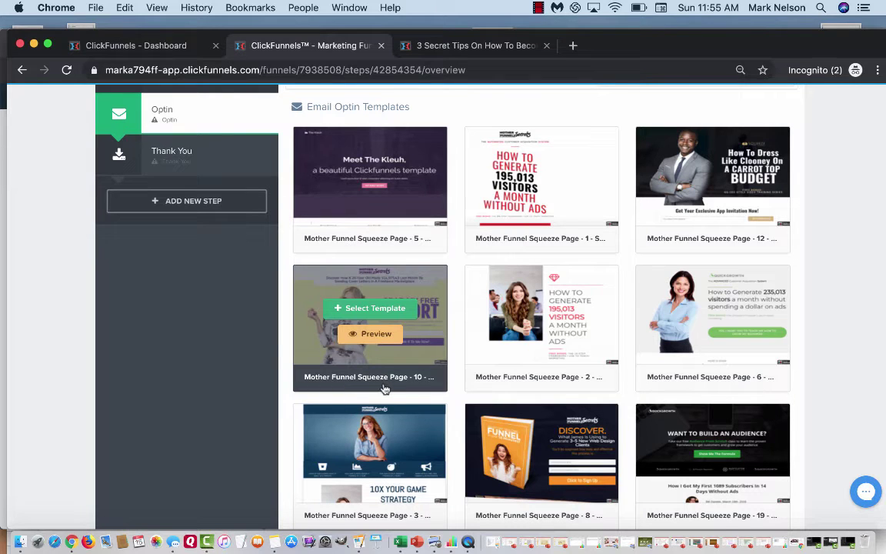
{"action": "left_click", "coordinate": [376, 309]}
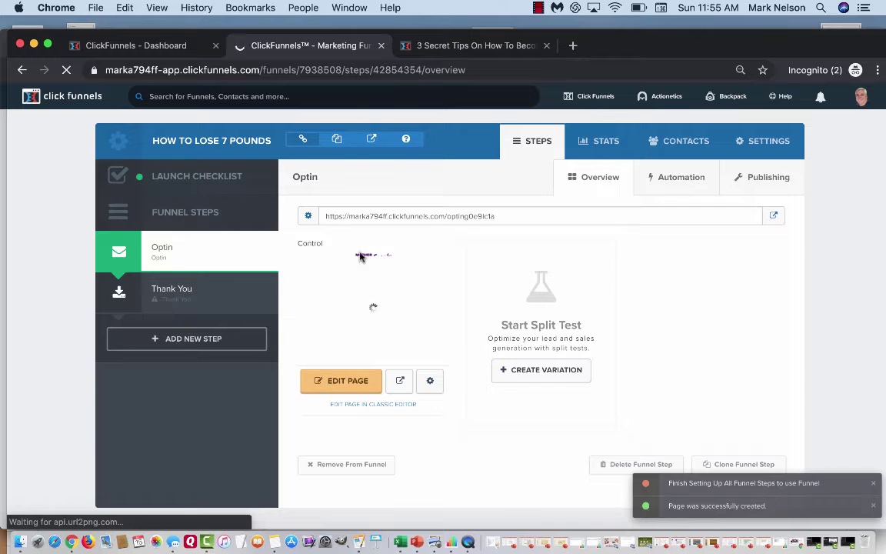
- Open the Optin page for editing and delete the Mother Funnel Secrets logo above the headline
{"action": "left_click", "coordinate": [340, 383]}
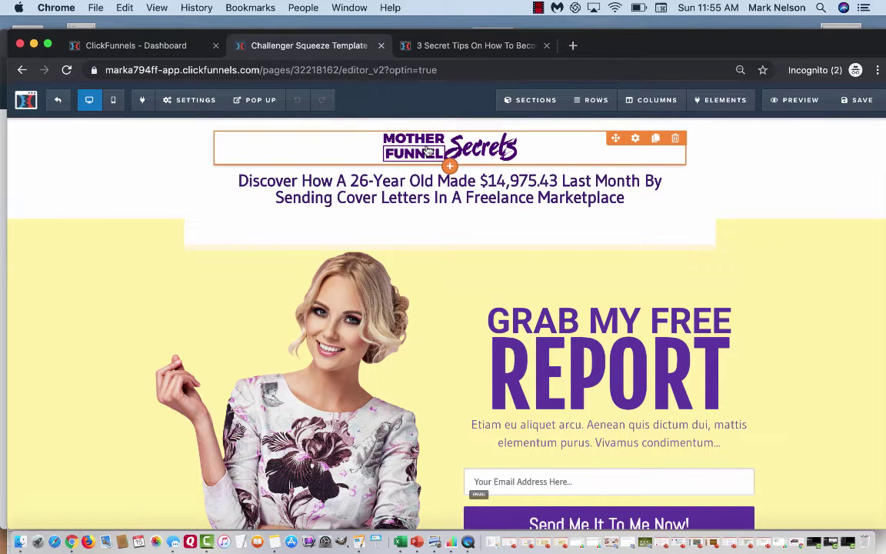
{"action": "left_click", "coordinate": [676, 139]}
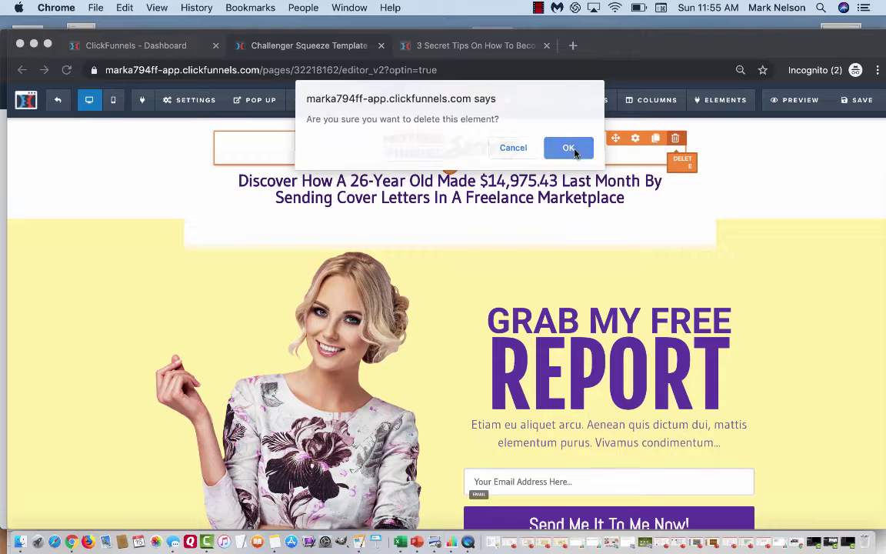
{"action": "left_click", "coordinate": [574, 153]}
- Replace the squeeze page's top headline with "How To Lose 7 Pounds In 5 Days"
{"action": "left_click", "coordinate": [332, 140]}
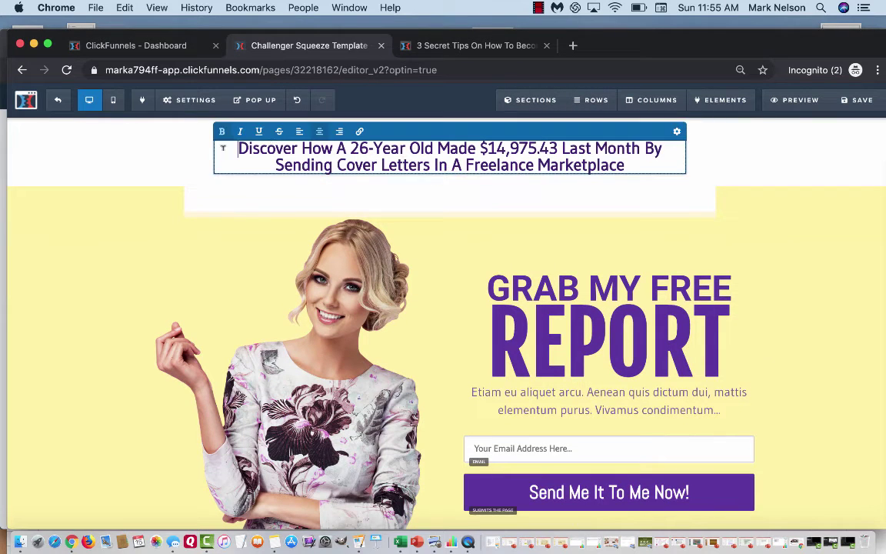
{"action": "left_click_drag", "start_coordinate": [234, 146], "coordinate": [643, 157]}
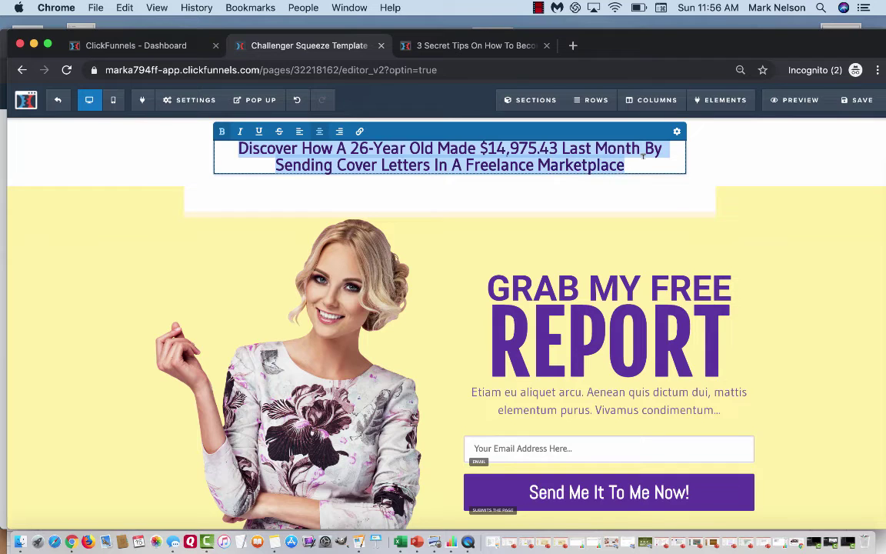
{"action": "type", "text": "How"}
{"action": "type", "text": "To Lose "}
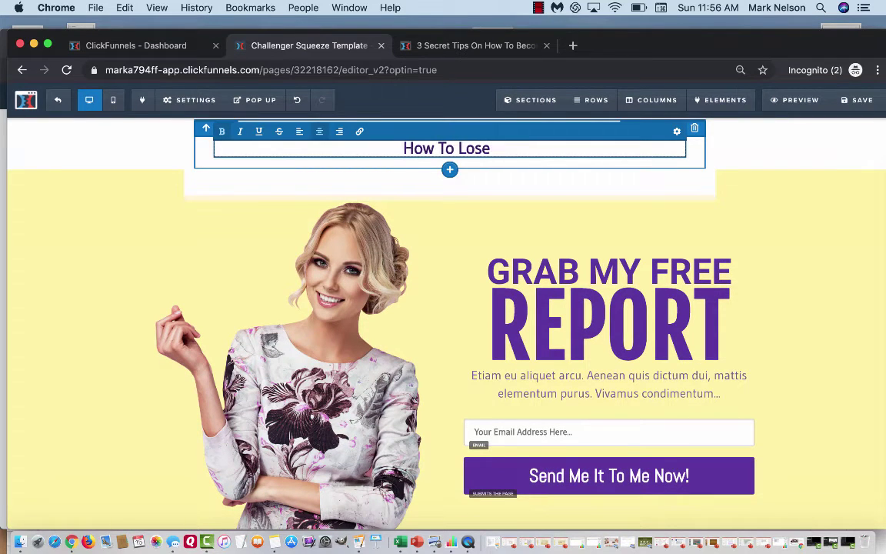
{"action": "type", "text": "7 Po"}
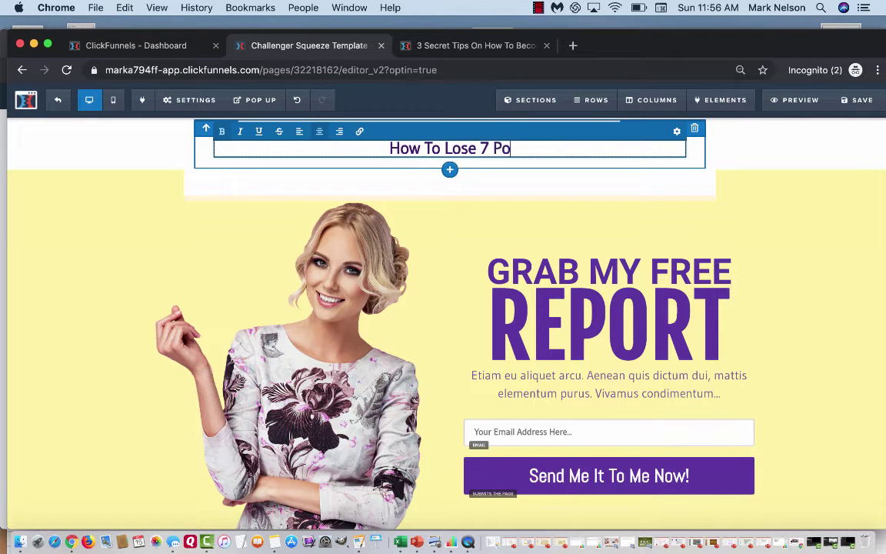
{"action": "type", "text": "unds"}
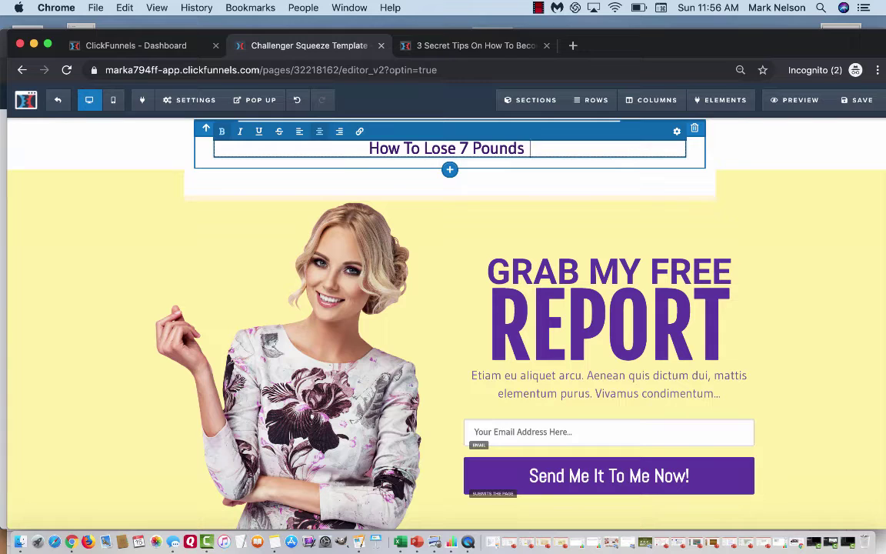
{"action": "type", "text": " In "}
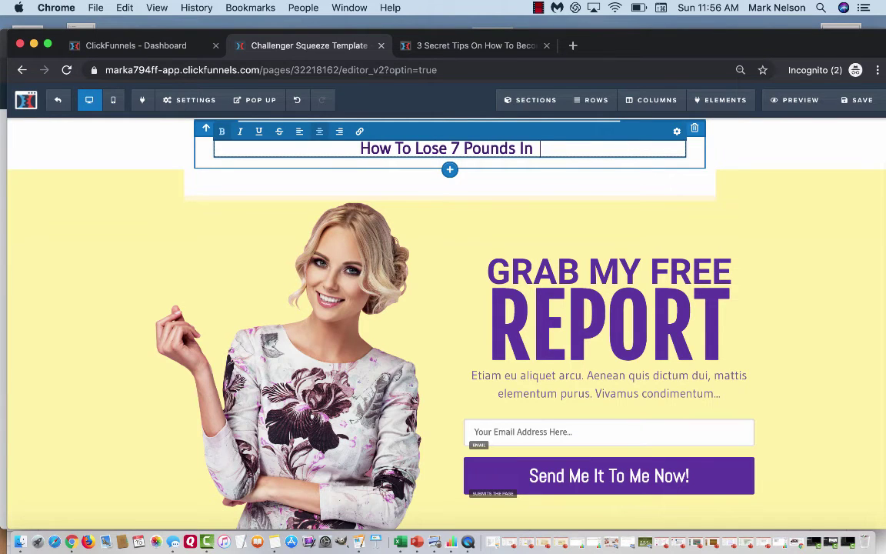
{"action": "type", "text": "5 Days"}
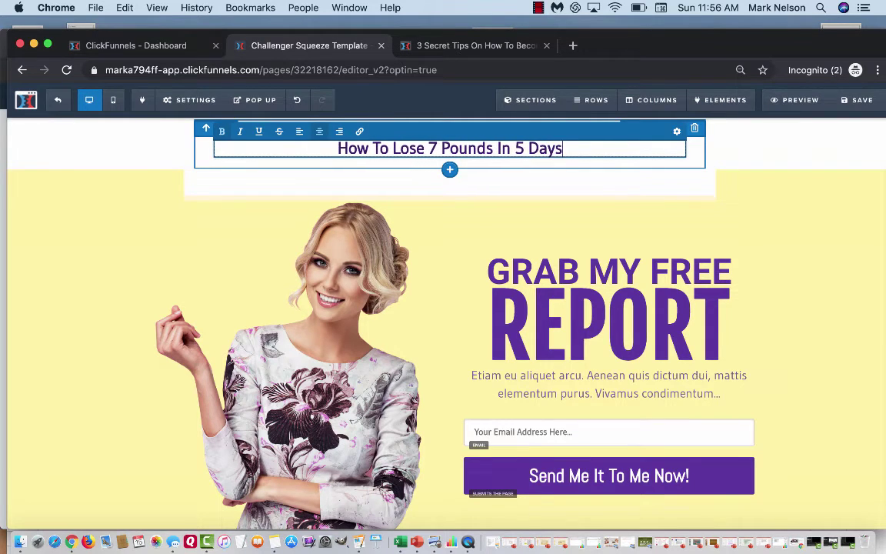
- Replace the placeholder paragraph under the GRAB MY FREE REPORT heading with "Grab my Free eBook On How To Pounds"
{"action": "scroll", "coordinate": [619, 279], "scroll_direction": "down", "scroll_amount": 1}
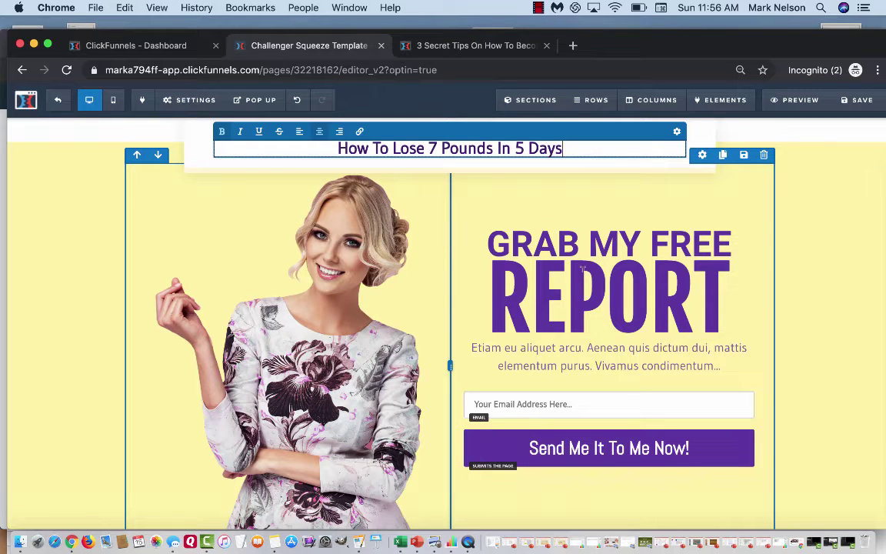
{"action": "scroll", "coordinate": [598, 273], "scroll_direction": "down", "scroll_amount": 1}
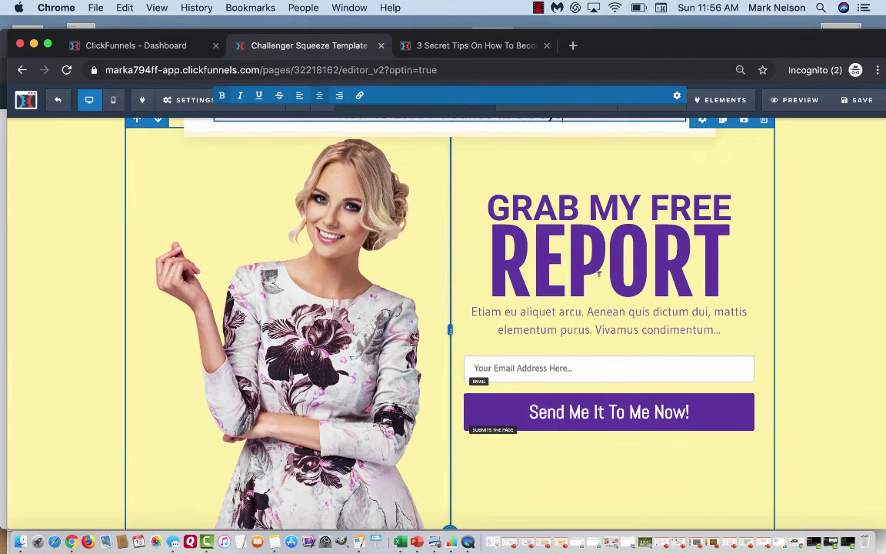
{"action": "left_click", "coordinate": [530, 311]}
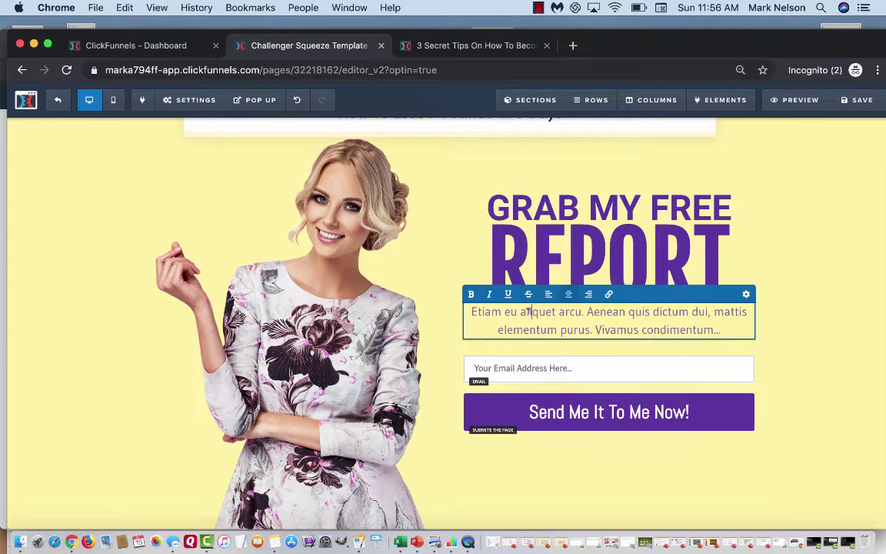
{"action": "left_click_drag", "start_coordinate": [469, 311], "coordinate": [743, 333]}
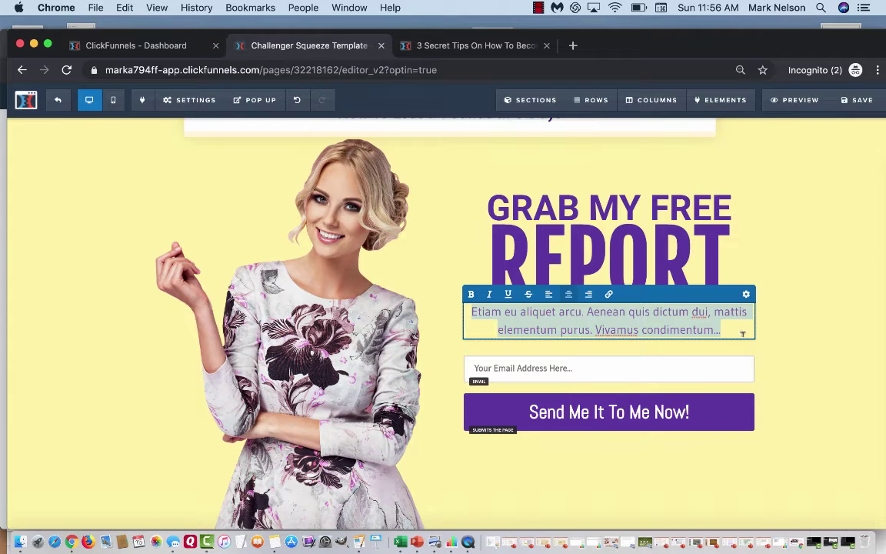
{"action": "type", "text": "Gra"}
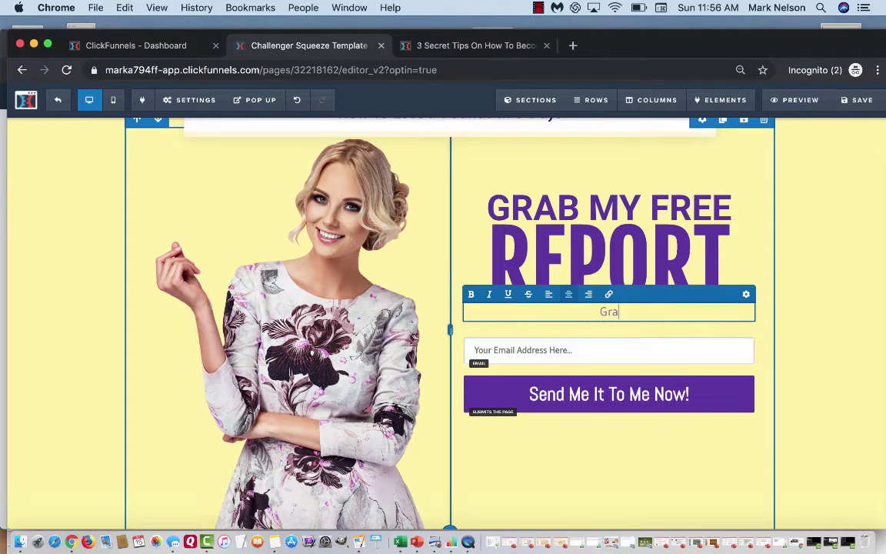
{"action": "type", "text": "b my Free Re"}
{"action": "key", "text": "BackSpace"}
{"action": "key", "text": "BackSpace"}
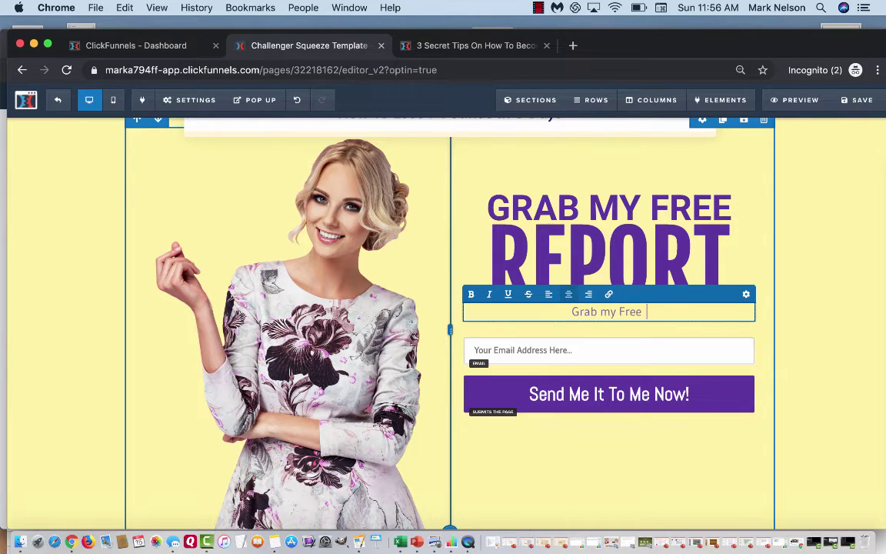
{"action": "type", "text": "e"}
{"action": "type", "text": "Bo"}
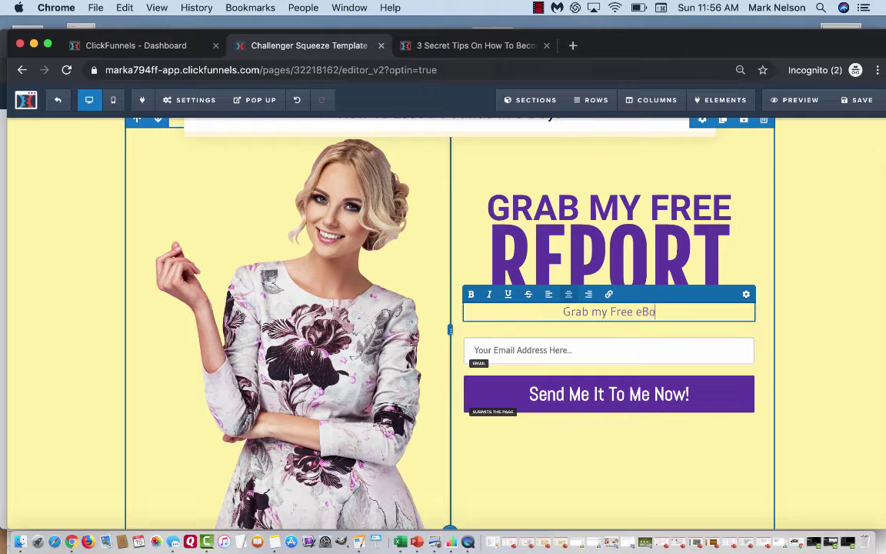
{"action": "type", "text": "ok On "}
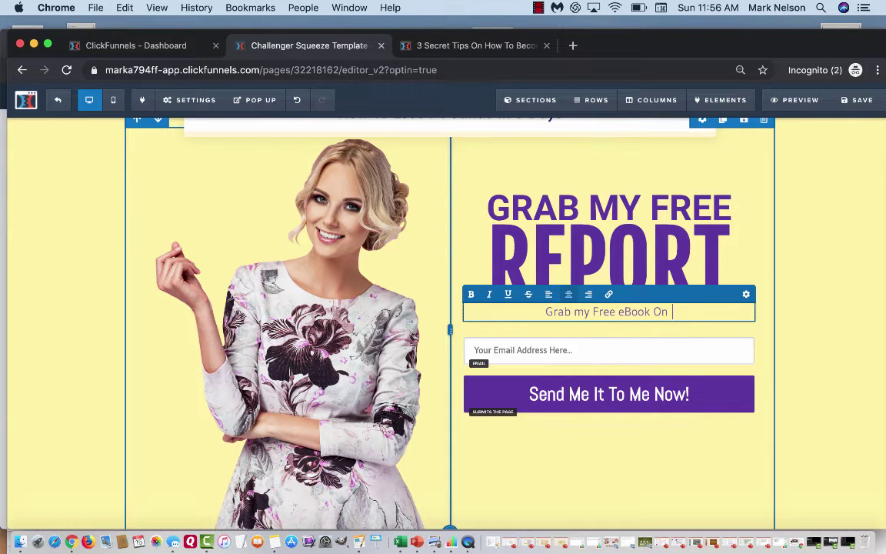
{"action": "type", "text": "How To "}
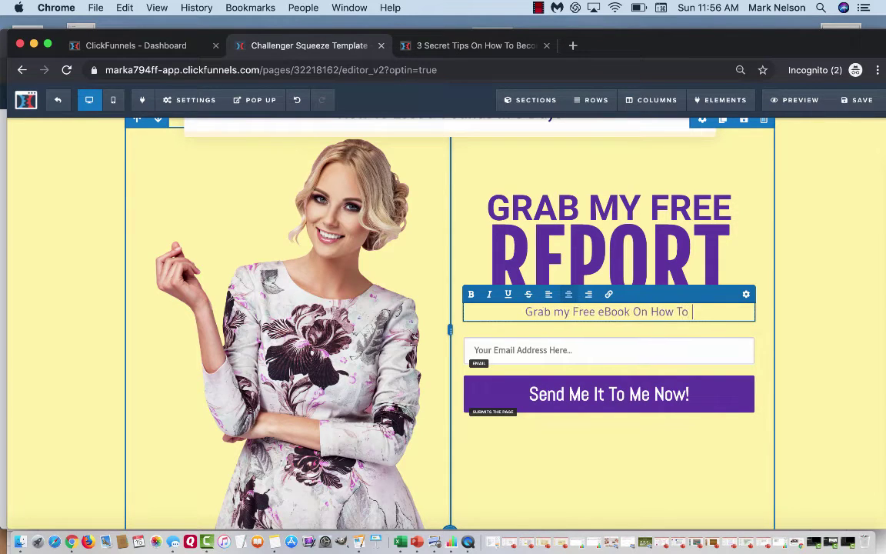
{"action": "type", "text": "Pounds"}
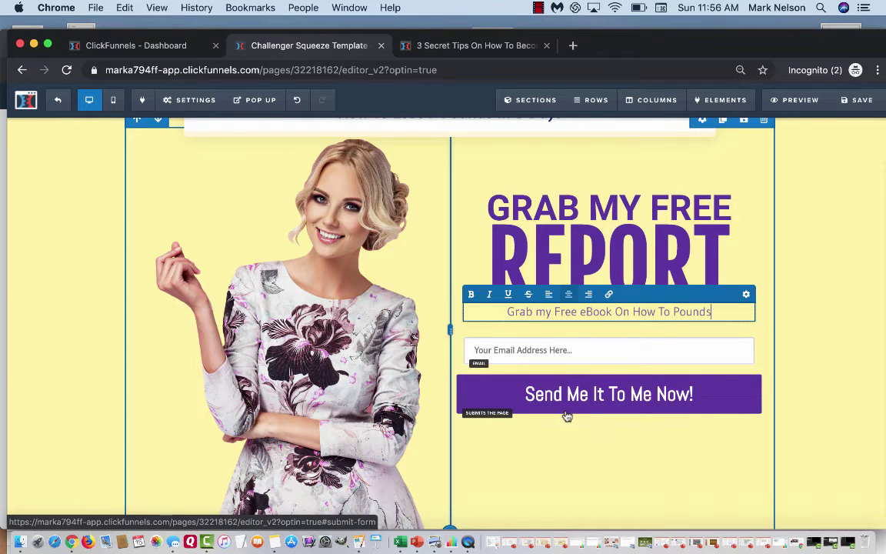
- Show the Optin page's pop-up in the editor and close it again
{"action": "left_click", "coordinate": [258, 100]}
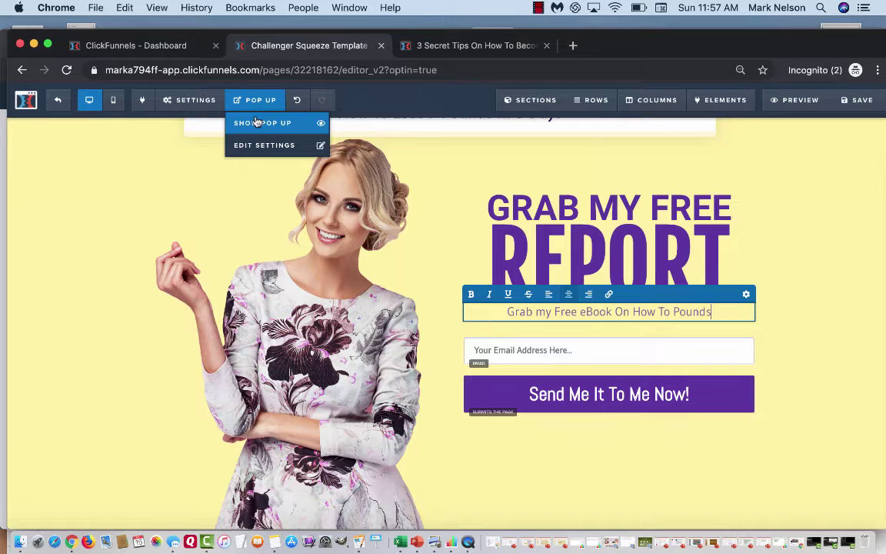
{"action": "left_click", "coordinate": [257, 123]}
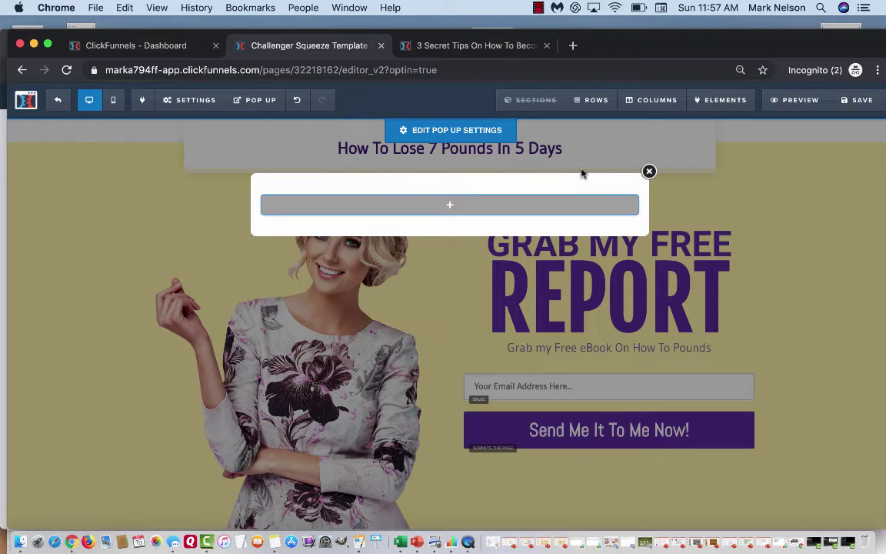
{"action": "left_click", "coordinate": [649, 172]}
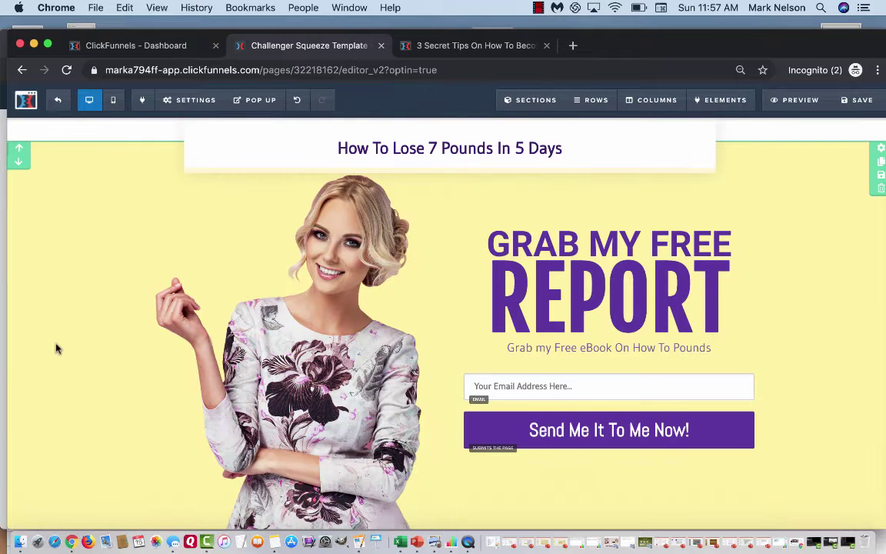
- Delete the two-column "In This Video You Are Gonna Discover" row below the opt-in section
{"action": "scroll", "coordinate": [520, 450], "scroll_direction": "down", "scroll_amount": 5}
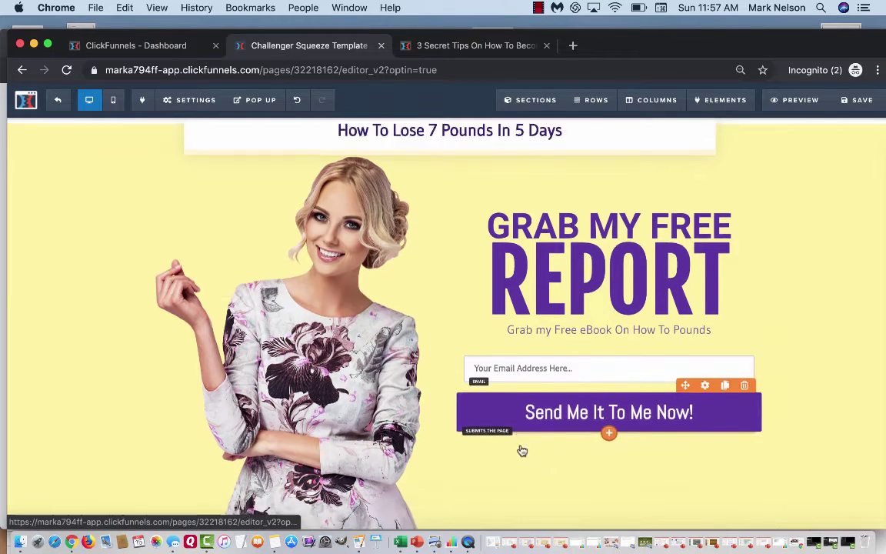
{"action": "scroll", "coordinate": [520, 450], "scroll_direction": "down", "scroll_amount": 2}
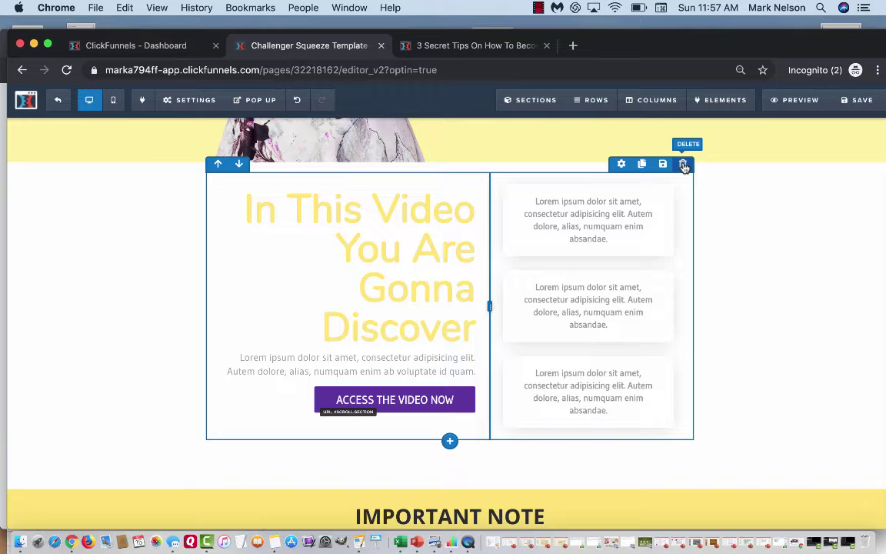
{"action": "left_click", "coordinate": [683, 165]}
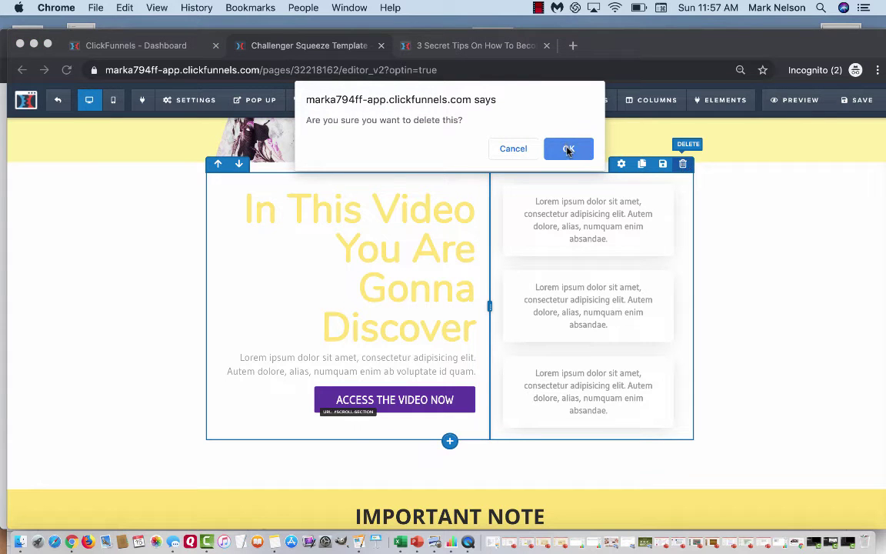
{"action": "left_click", "coordinate": [568, 150]}
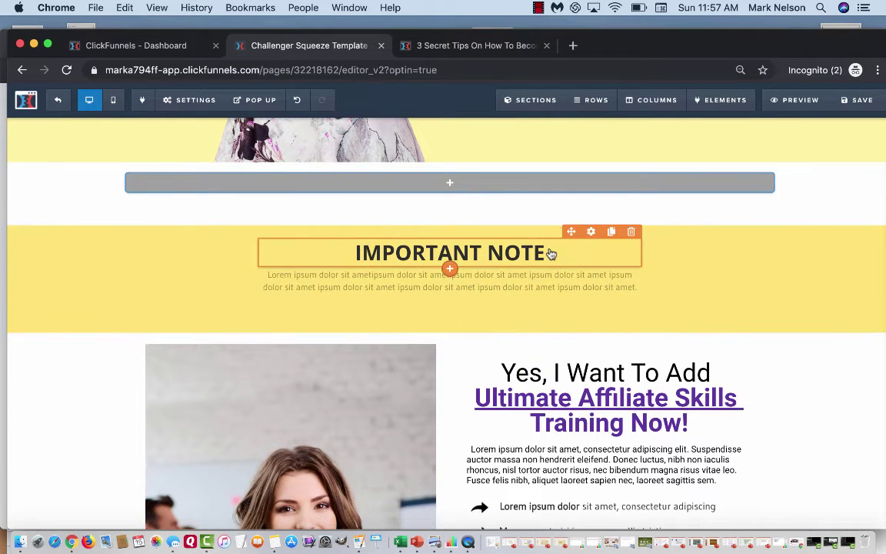
- Review the remaining template sections from the Important Note block to the footer, and the opt-in form above
{"action": "scroll", "coordinate": [624, 346], "scroll_direction": "down", "scroll_amount": 5}
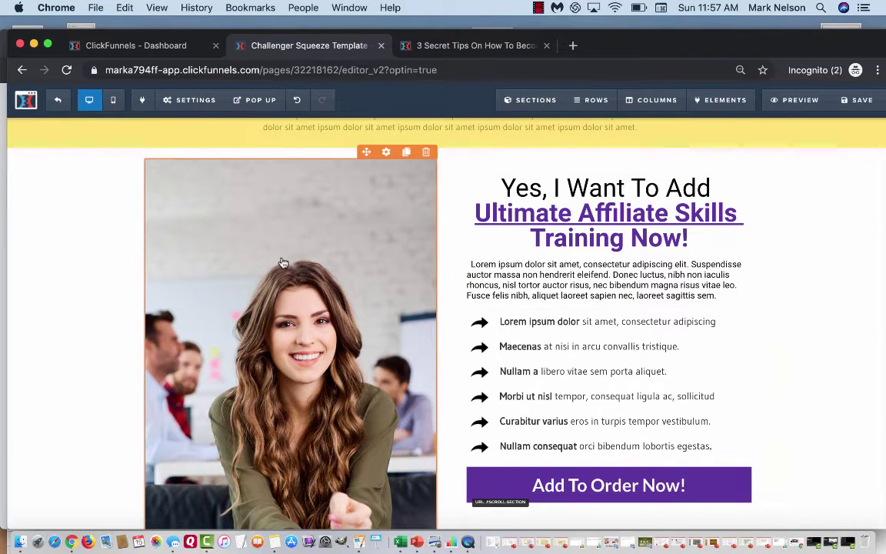
{"action": "scroll", "coordinate": [283, 263], "scroll_direction": "down", "scroll_amount": 10}
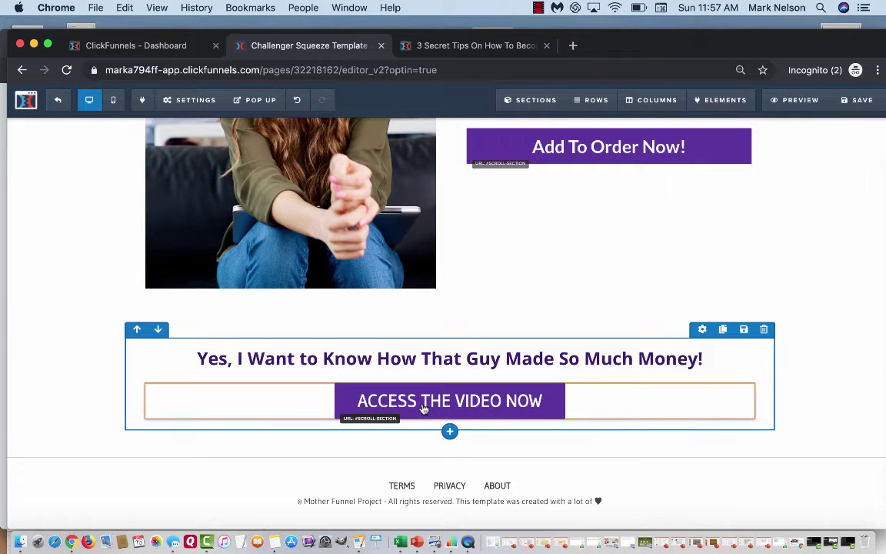
{"action": "scroll", "coordinate": [422, 408], "scroll_direction": "up", "scroll_amount": 15}
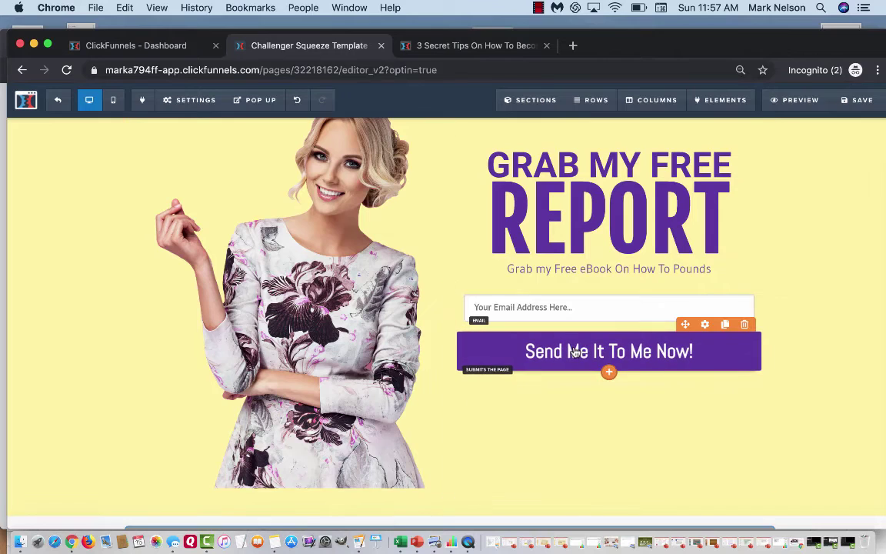
{"action": "scroll", "coordinate": [574, 352], "scroll_direction": "down", "scroll_amount": 10}
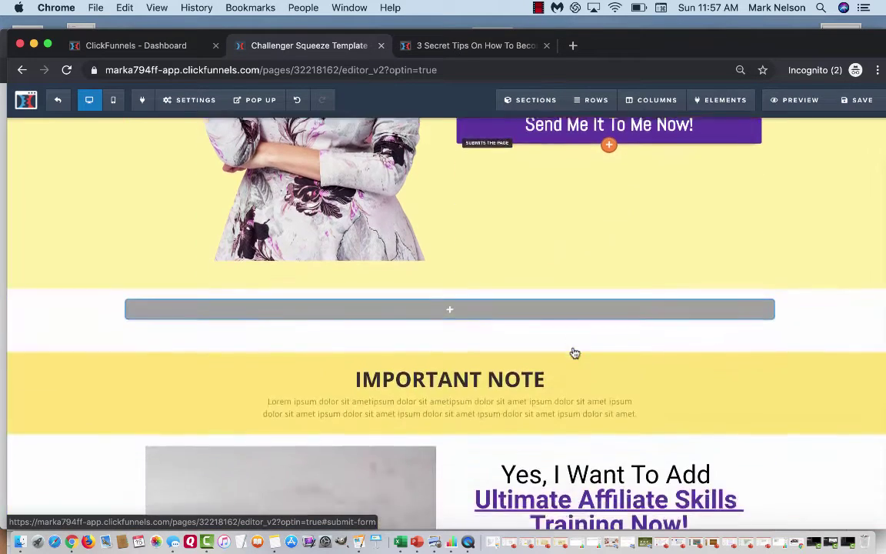
{"action": "scroll", "coordinate": [575, 352], "scroll_direction": "down", "scroll_amount": 2}
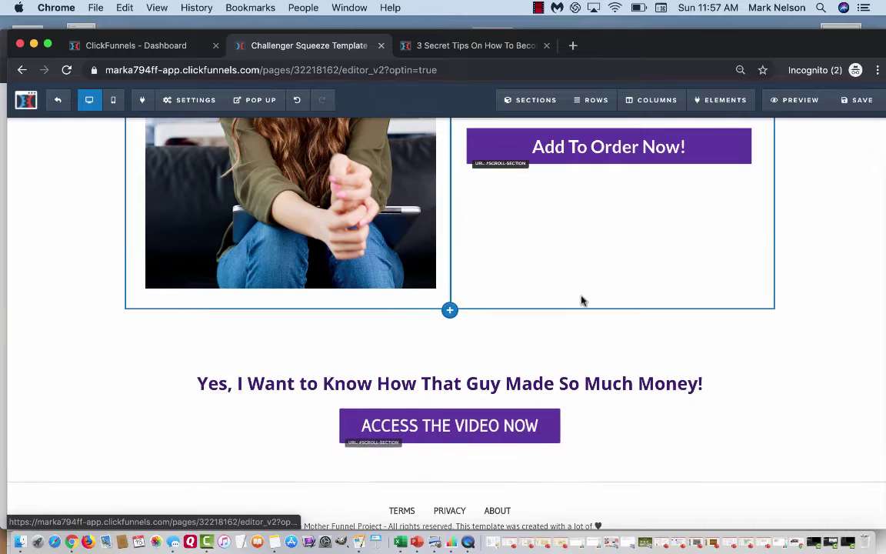
{"action": "scroll", "coordinate": [582, 300], "scroll_direction": "up", "scroll_amount": 6}
{"action": "scroll", "coordinate": [582, 300], "scroll_direction": "up", "scroll_amount": 10}
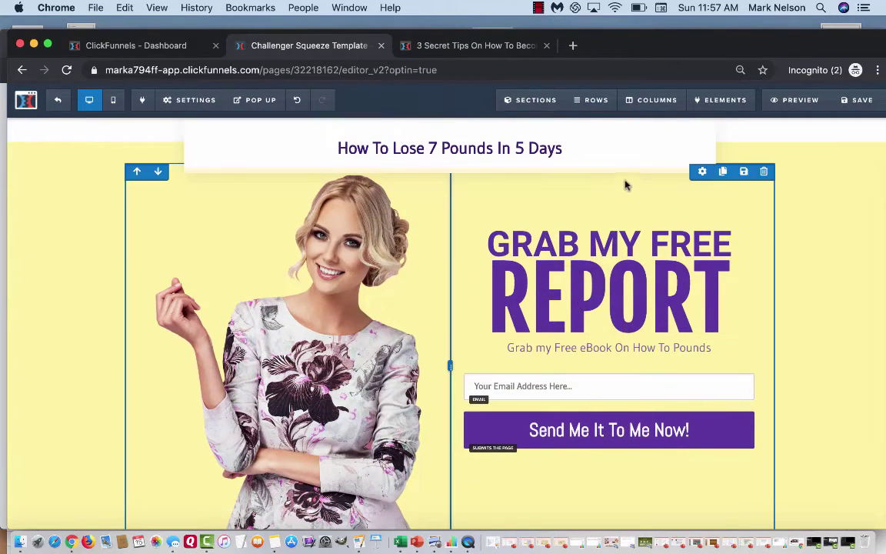
- Save the Optin page and, back in the funnel's steps, delete the Thank You step
{"action": "left_click", "coordinate": [860, 101]}
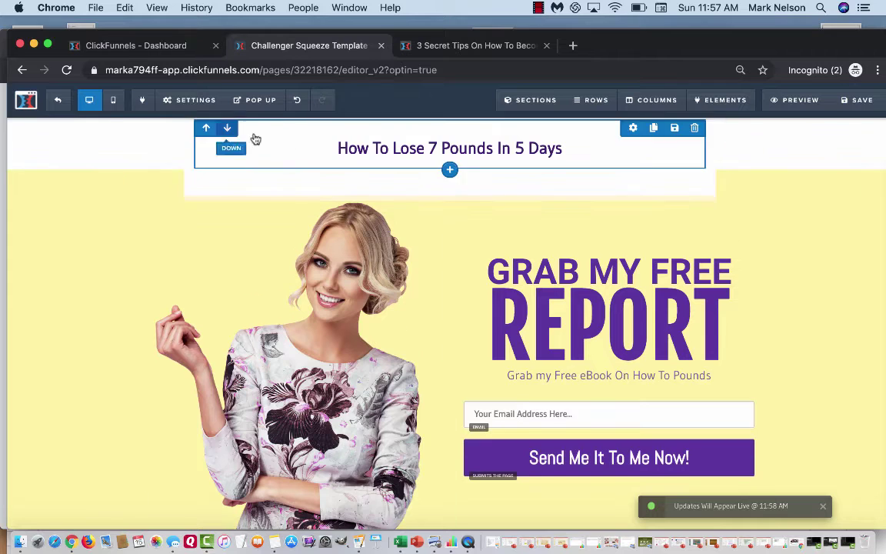
{"action": "left_click", "coordinate": [57, 105]}
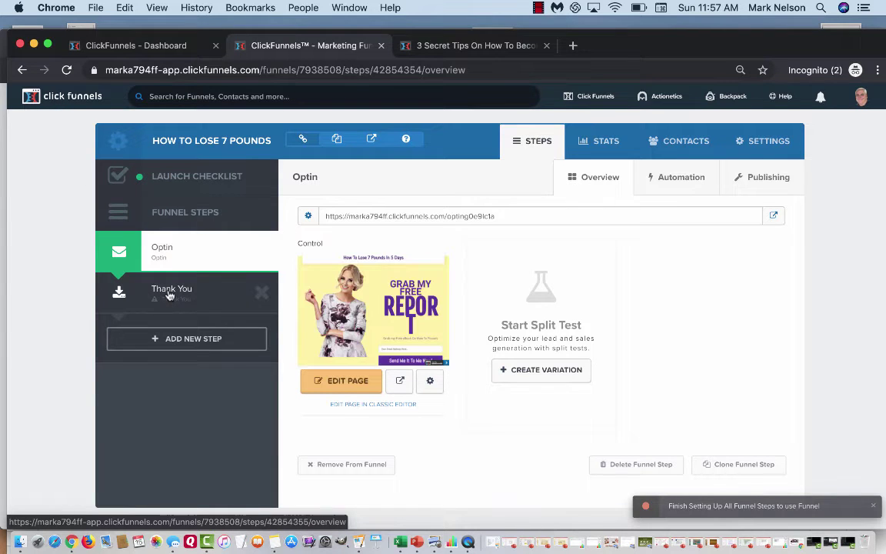
{"action": "left_click", "coordinate": [261, 293]}
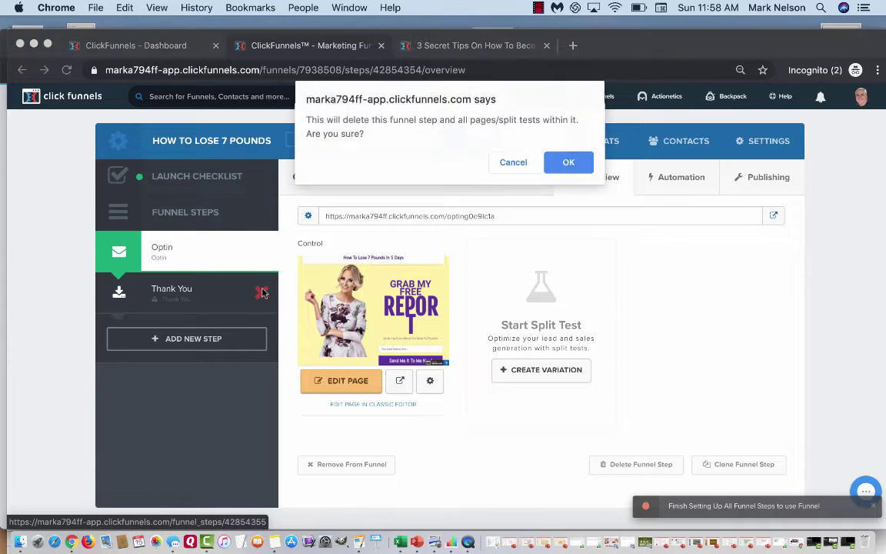
{"action": "left_click", "coordinate": [568, 163]}
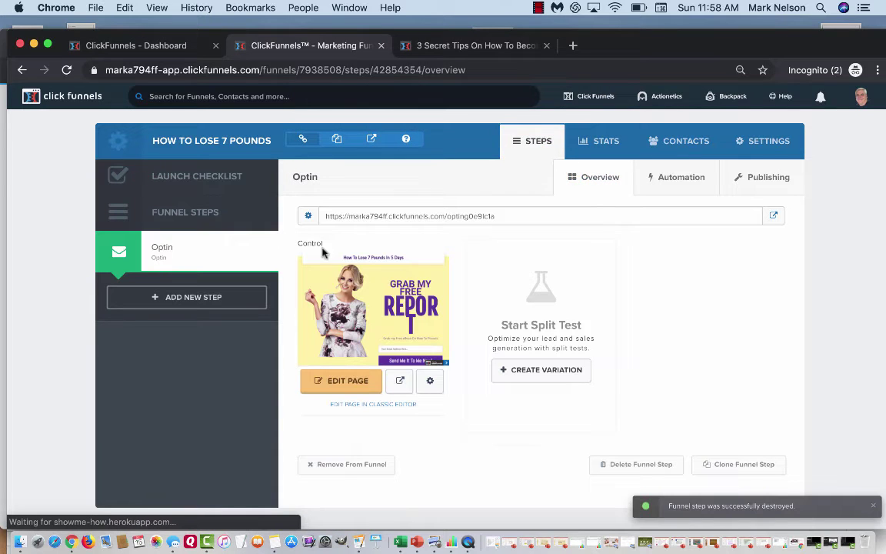
- Add a new funnel step named "Video Page" after the Optin step
{"action": "left_click", "coordinate": [184, 299]}
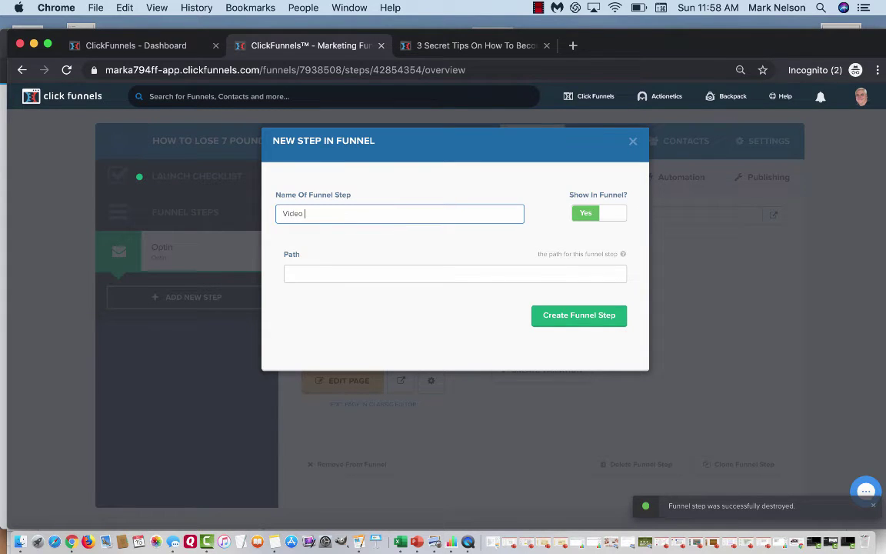
{"action": "type", "text": "Video Page"}
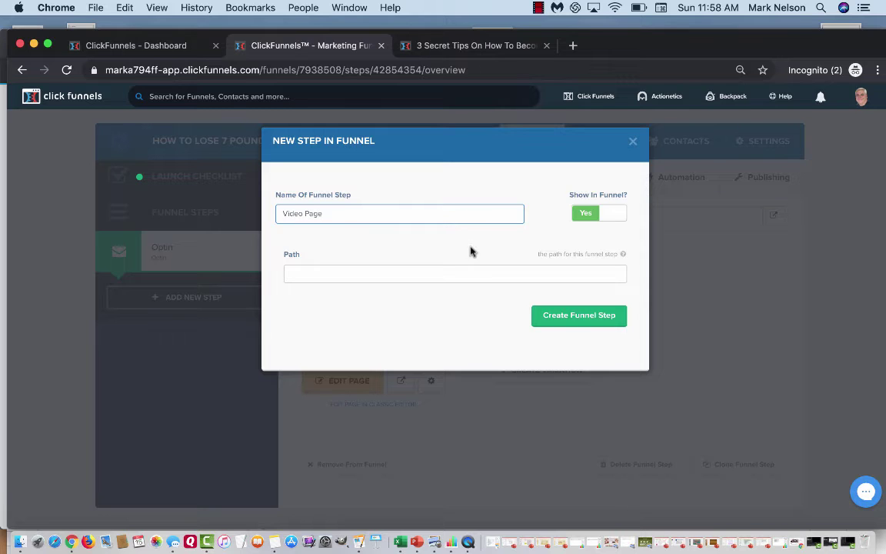
{"action": "left_click", "coordinate": [573, 321]}
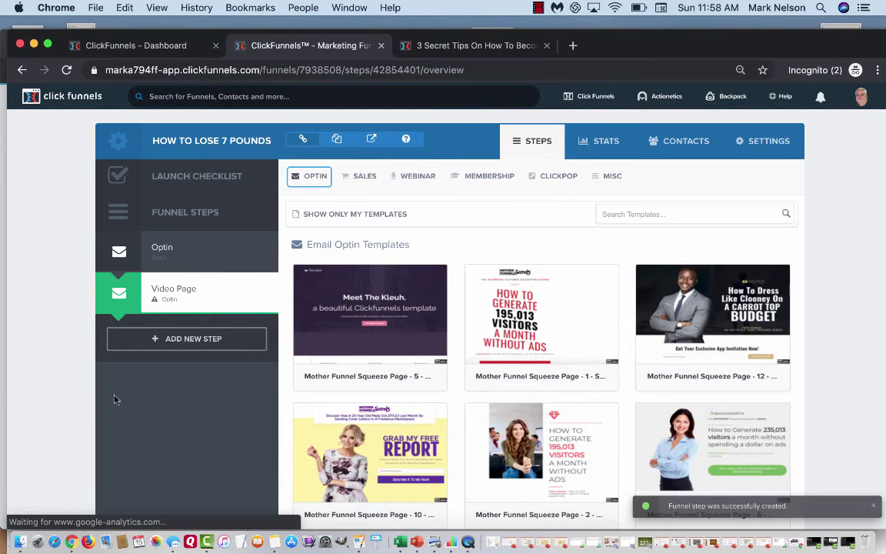
- Apply the List Hacker Sales Page template from the Sales Page templates to the Video Page step
{"action": "left_click", "coordinate": [359, 176]}
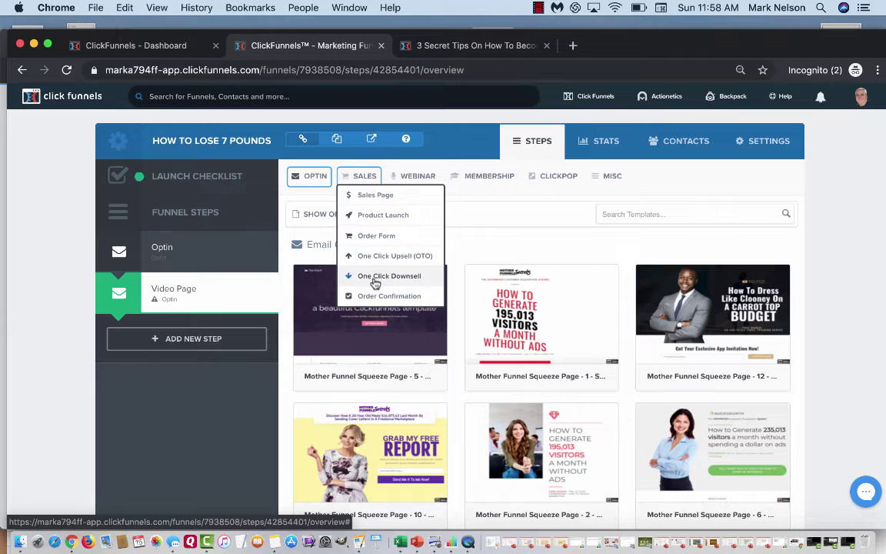
{"action": "left_click", "coordinate": [367, 196]}
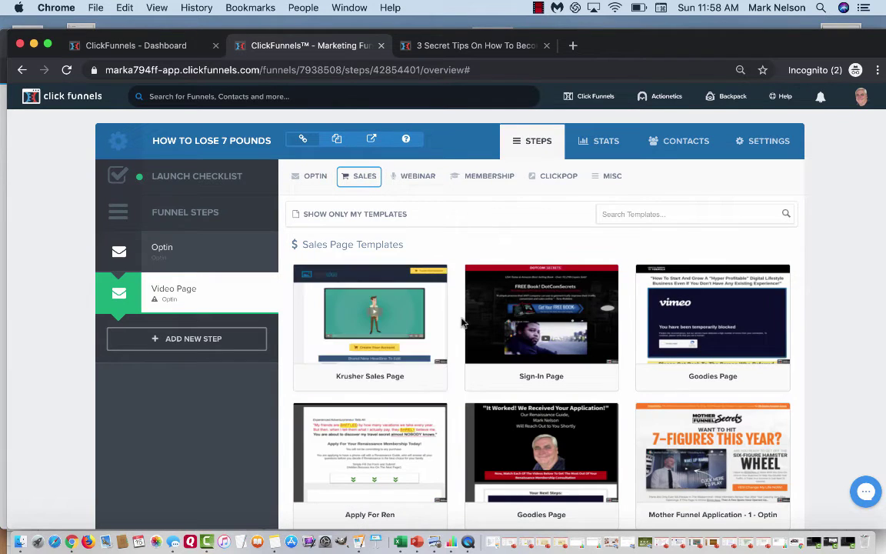
{"action": "scroll", "coordinate": [530, 323], "scroll_direction": "down", "scroll_amount": 3}
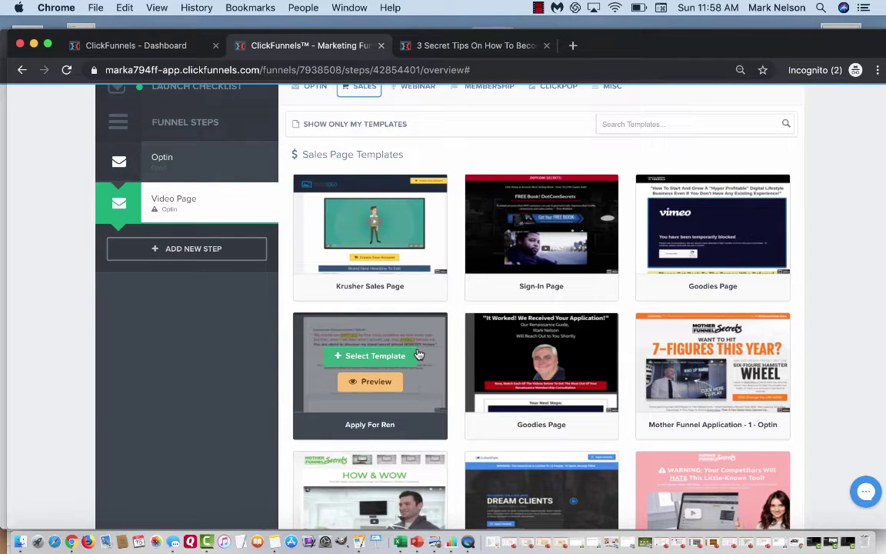
{"action": "scroll", "coordinate": [419, 353], "scroll_direction": "down", "scroll_amount": 4}
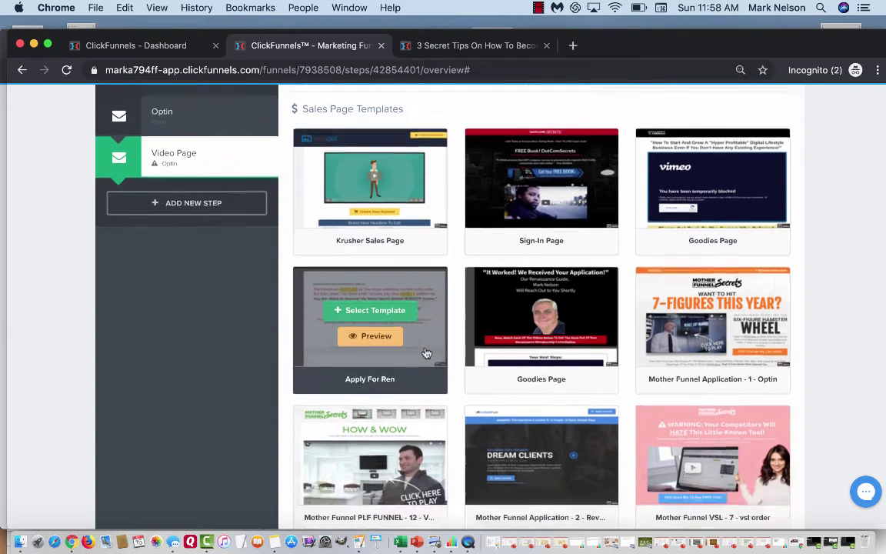
{"action": "scroll", "coordinate": [427, 353], "scroll_direction": "down", "scroll_amount": 7}
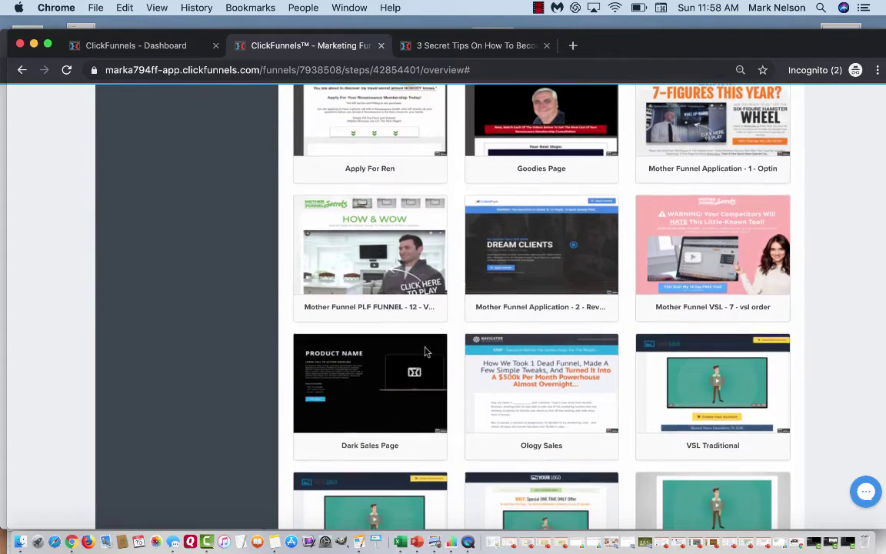
{"action": "scroll", "coordinate": [368, 392], "scroll_direction": "down", "scroll_amount": 2}
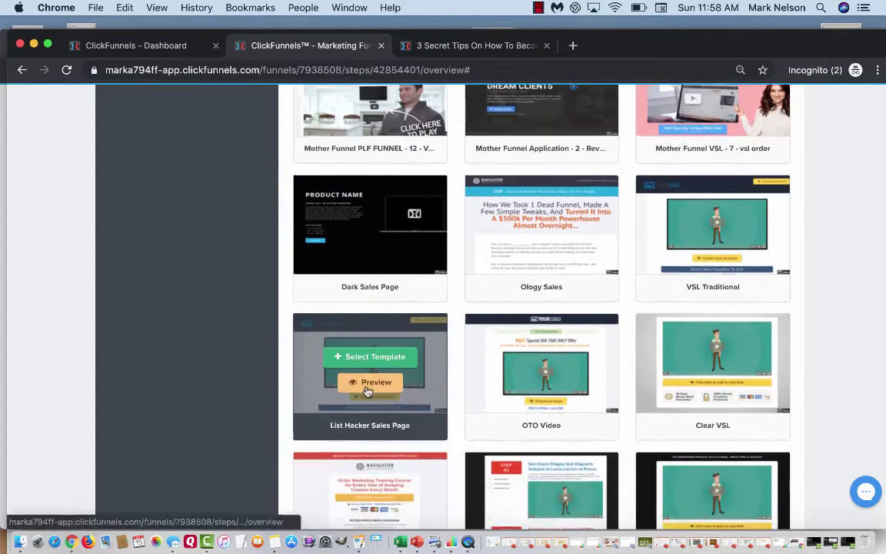
{"action": "scroll", "coordinate": [368, 392], "scroll_direction": "up", "scroll_amount": 2}
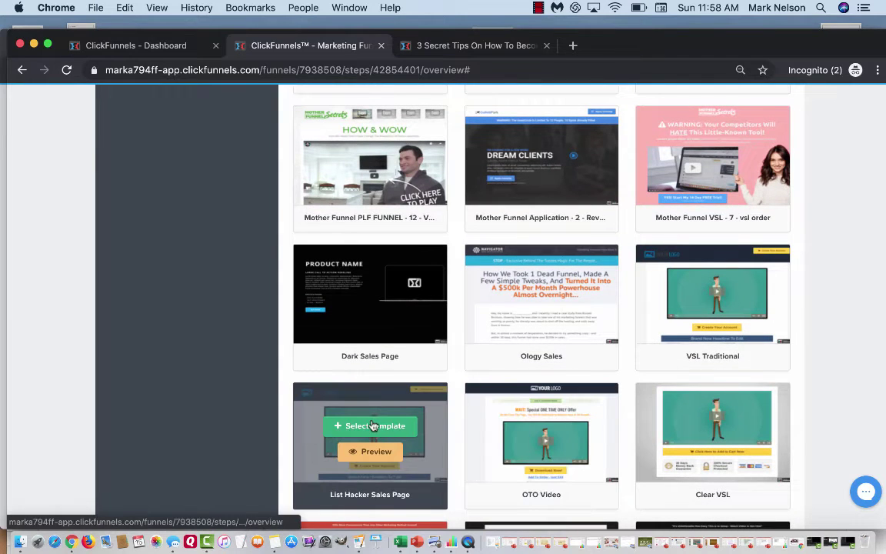
{"action": "left_click", "coordinate": [372, 425]}
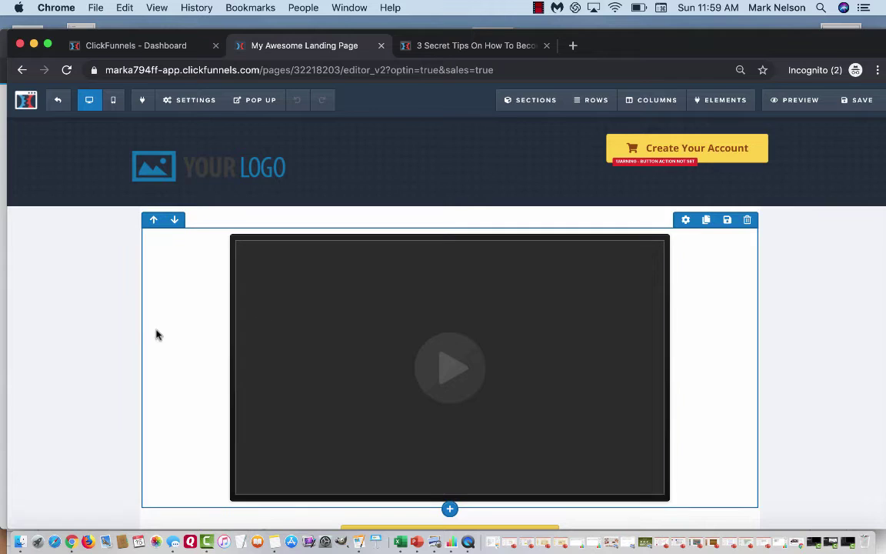
- Review the Video Page's video area, account button and headline section in the editor, and return to the funnel's steps
{"action": "scroll", "coordinate": [156, 335], "scroll_direction": "down", "scroll_amount": 5}
{"action": "scroll", "coordinate": [156, 333], "scroll_direction": "up", "scroll_amount": 3}
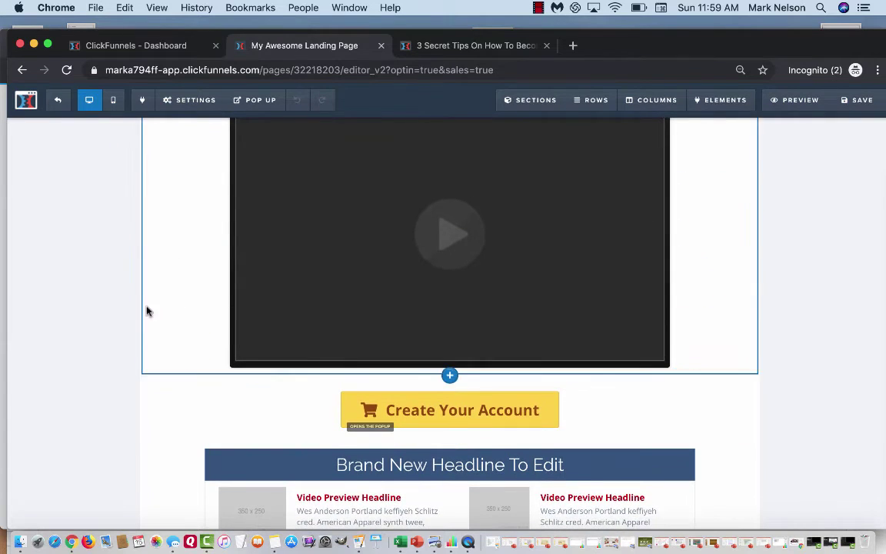
{"action": "left_click", "coordinate": [62, 103]}
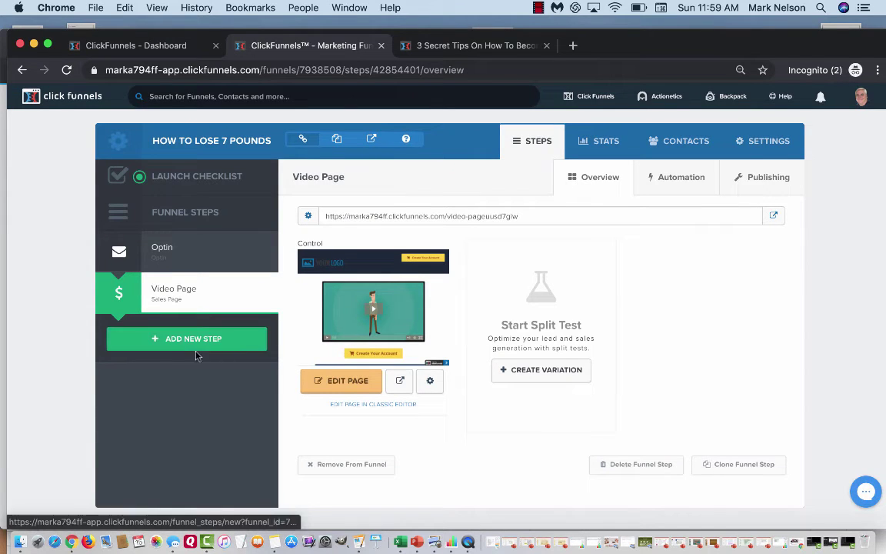
- Add another funnel step named "order page" after the Video Page
{"action": "scroll", "coordinate": [151, 333], "scroll_direction": "down", "scroll_amount": 1}
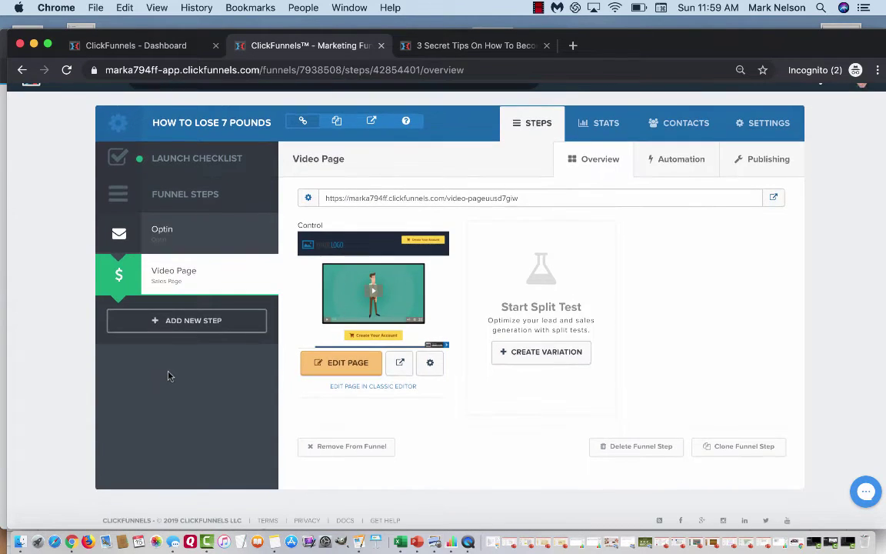
{"action": "left_click", "coordinate": [184, 323]}
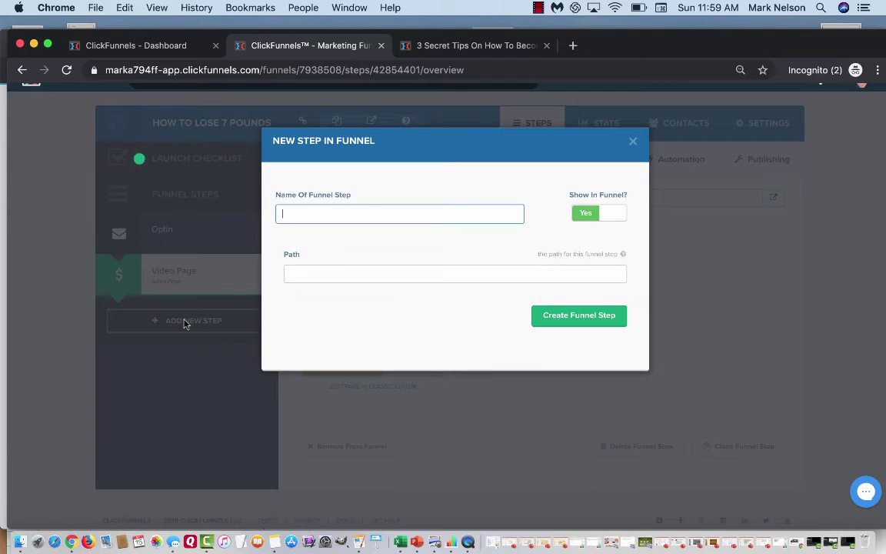
{"action": "type", "text": "order page"}
{"action": "left_click", "coordinate": [560, 317]}
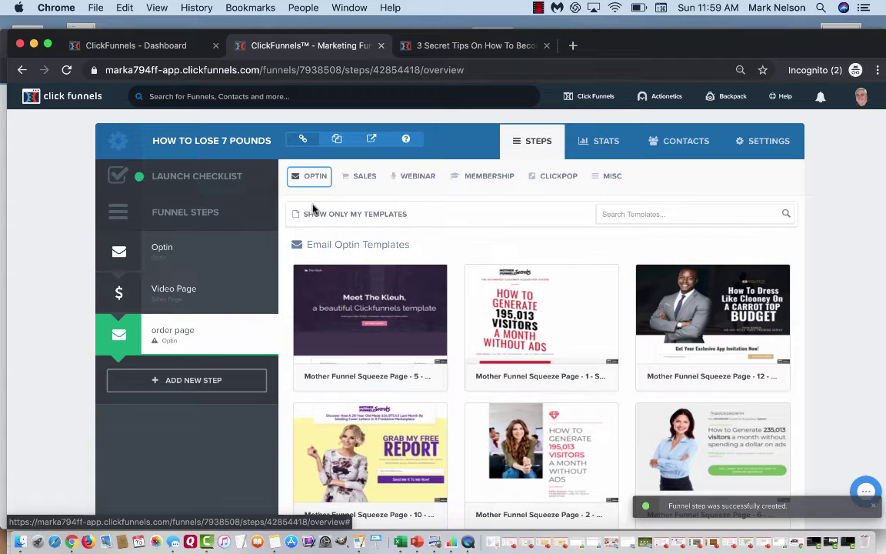
- Apply the "Mother Funnel Webinar - 12 - Order" template from the Order Form templates to the order page step
{"action": "mouse_move", "coordinate": [355, 180]}
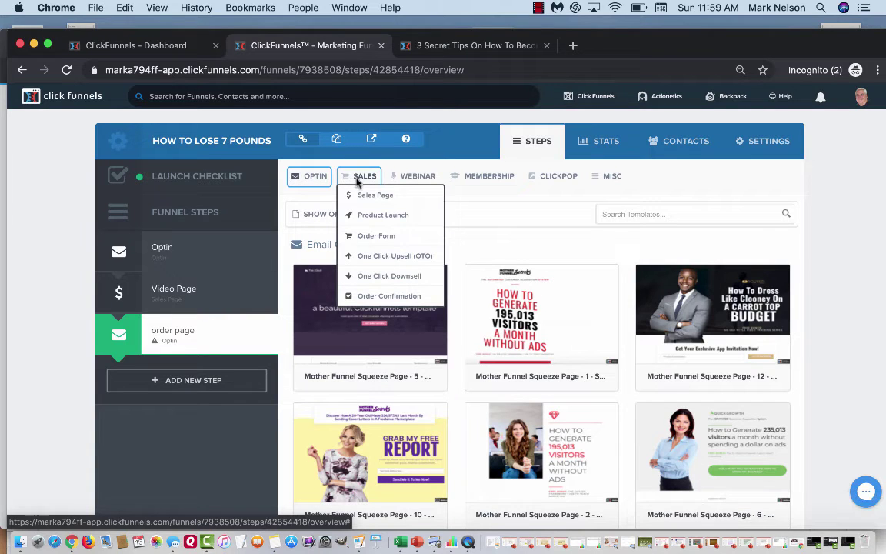
{"action": "left_click", "coordinate": [367, 237]}
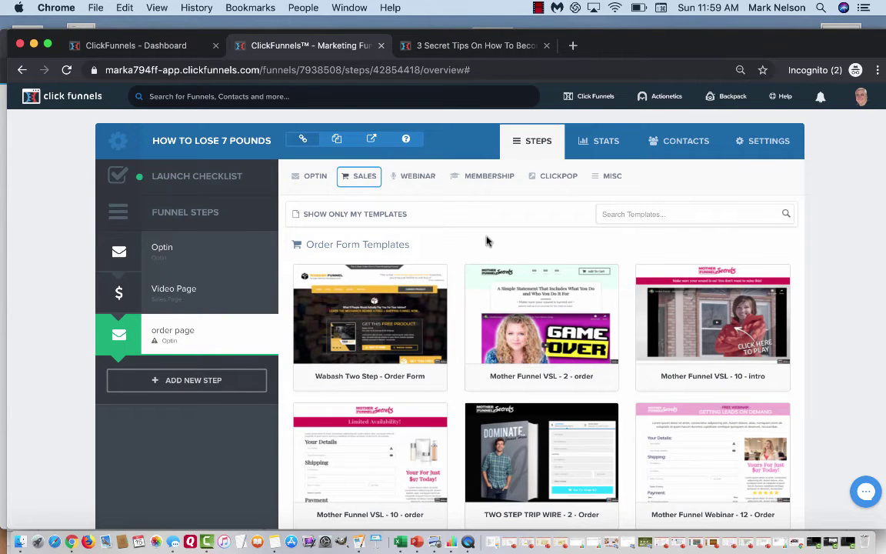
{"action": "scroll", "coordinate": [486, 242], "scroll_direction": "down", "scroll_amount": 3}
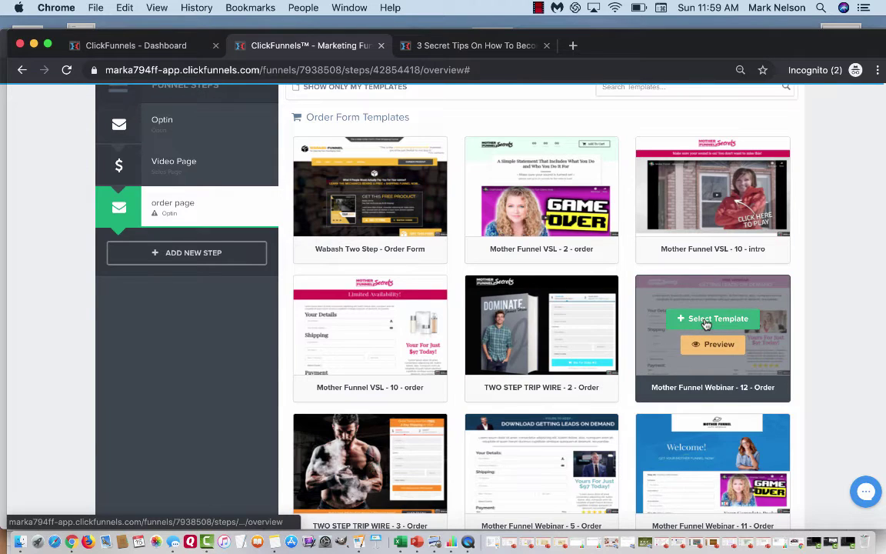
{"action": "left_click", "coordinate": [706, 324]}
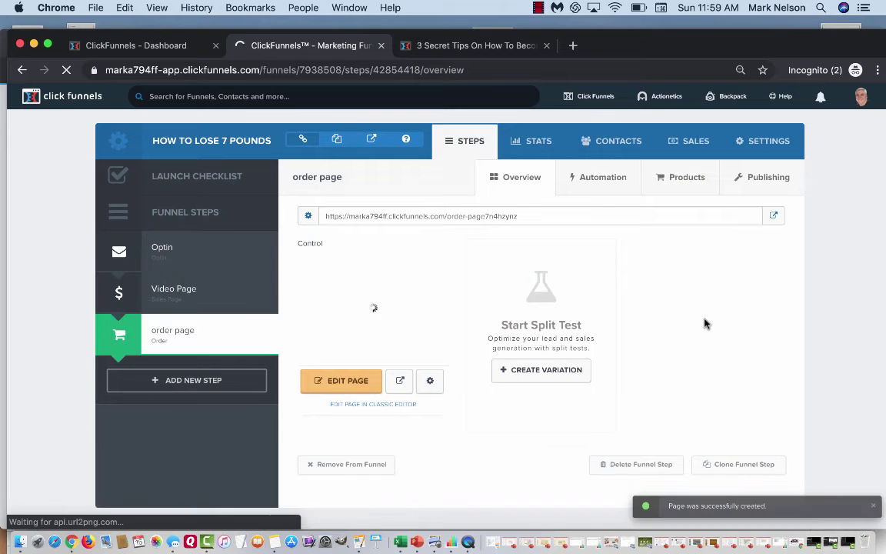
- Review the order page in the editor from its details form to the footer, and return to the funnel's steps
{"action": "left_click", "coordinate": [338, 382]}
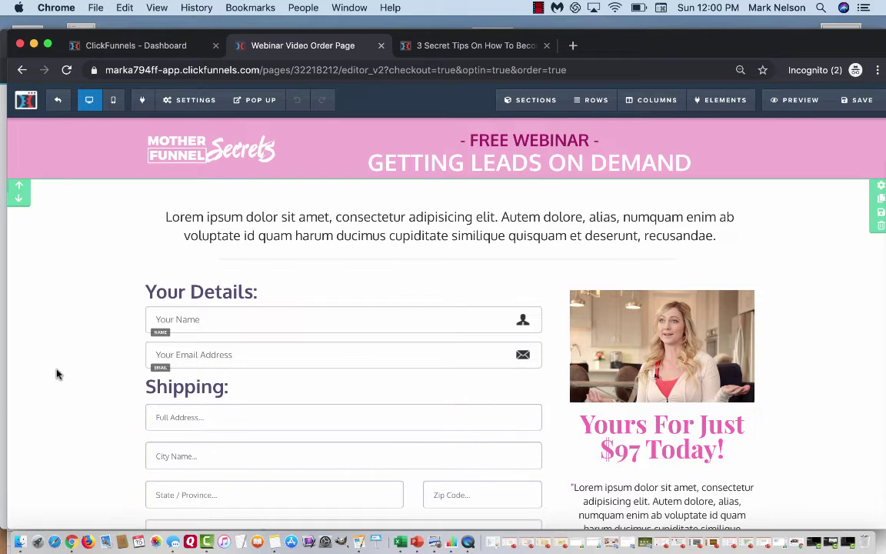
{"action": "scroll", "coordinate": [58, 373], "scroll_direction": "down", "scroll_amount": 5}
{"action": "scroll", "coordinate": [56, 374], "scroll_direction": "down", "scroll_amount": 5}
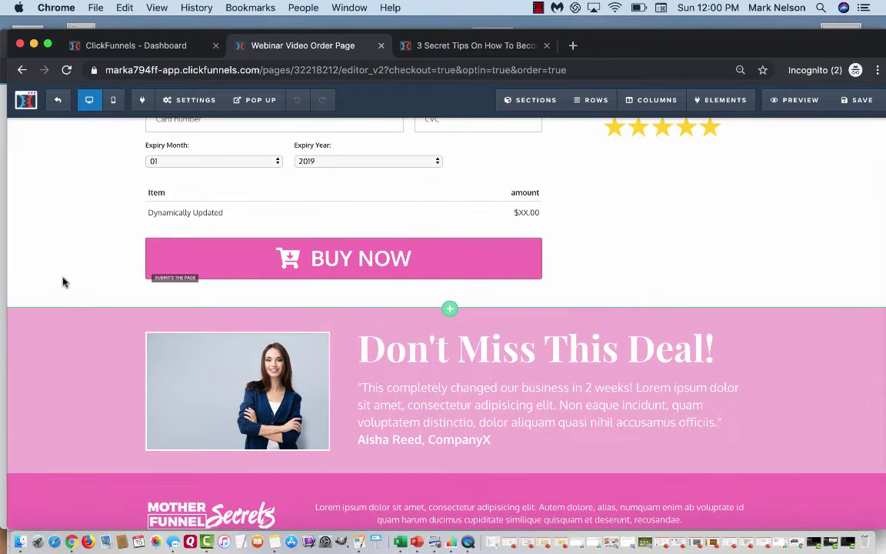
{"action": "scroll", "coordinate": [63, 282], "scroll_direction": "up", "scroll_amount": 10}
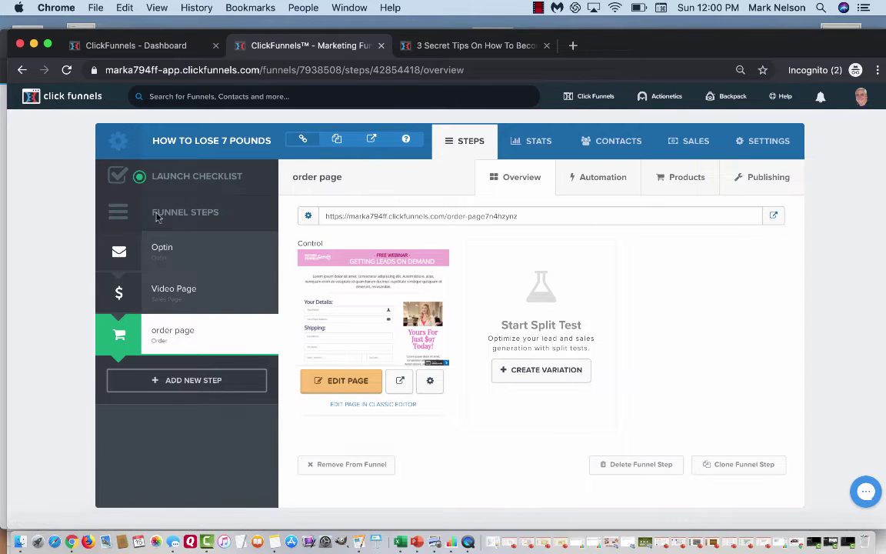
- Open the Optin page in the editor and show its email integration settings
{"action": "left_click", "coordinate": [175, 252]}
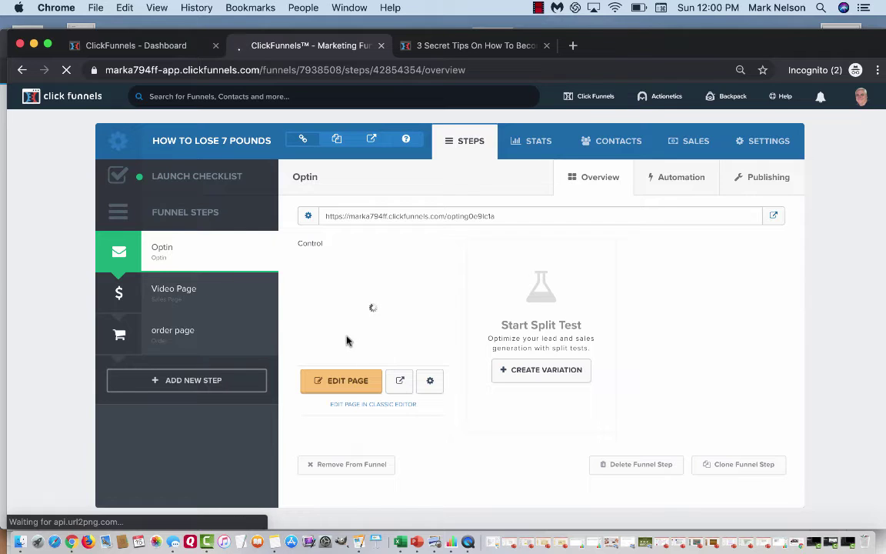
{"action": "left_click", "coordinate": [346, 382]}
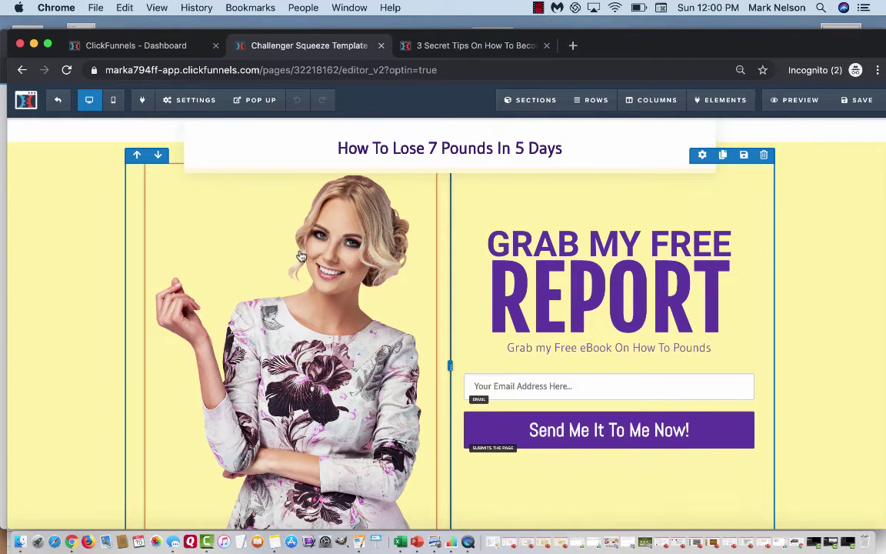
{"action": "left_click", "coordinate": [187, 101]}
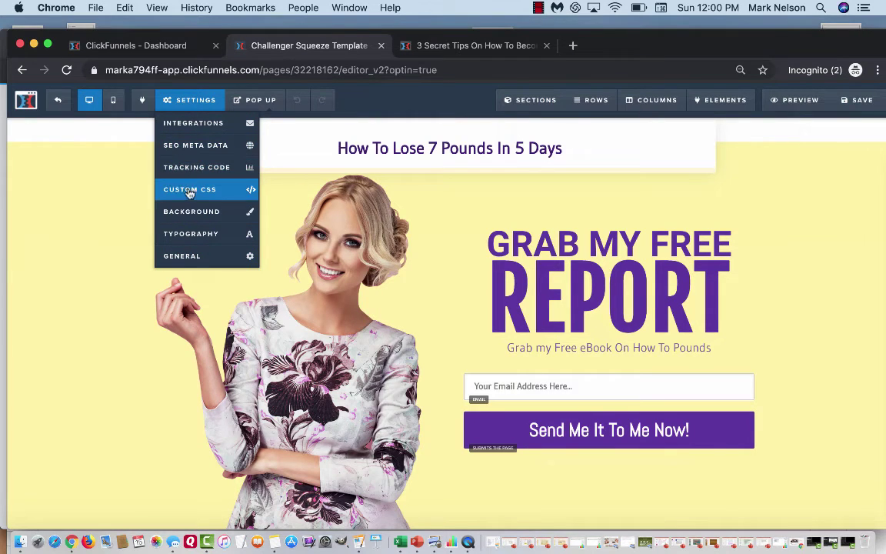
{"action": "left_click", "coordinate": [192, 125]}
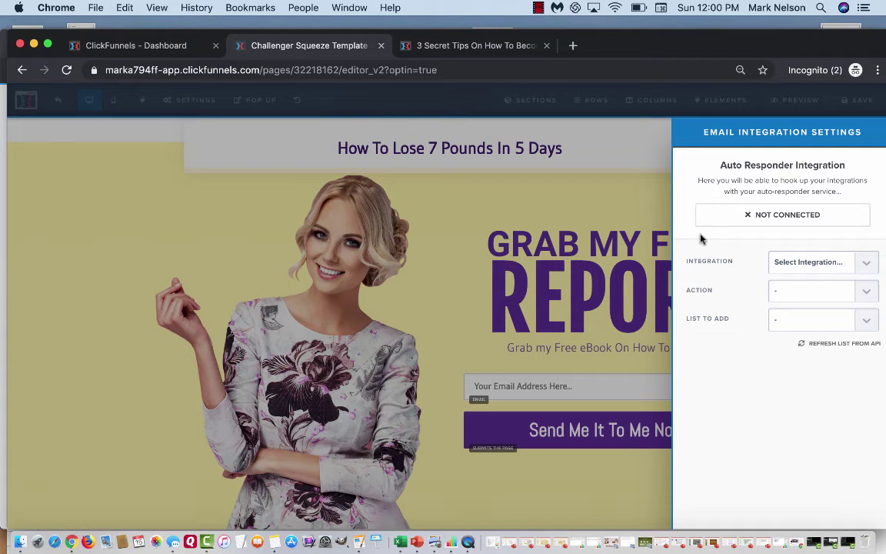
- Set the Optin page's integration to Aweber with the Integrate Existing Form action, and check the lists to add without choosing one
{"action": "left_click", "coordinate": [864, 265]}
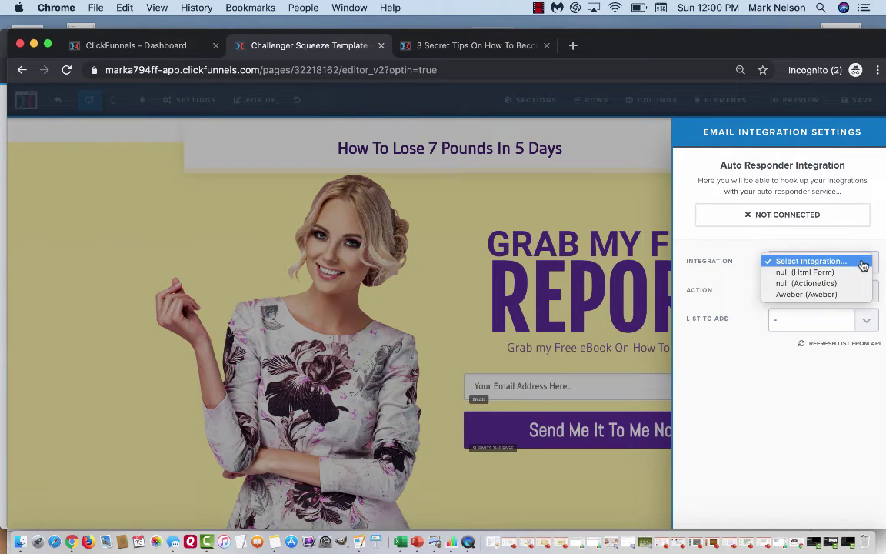
{"action": "left_click", "coordinate": [830, 296]}
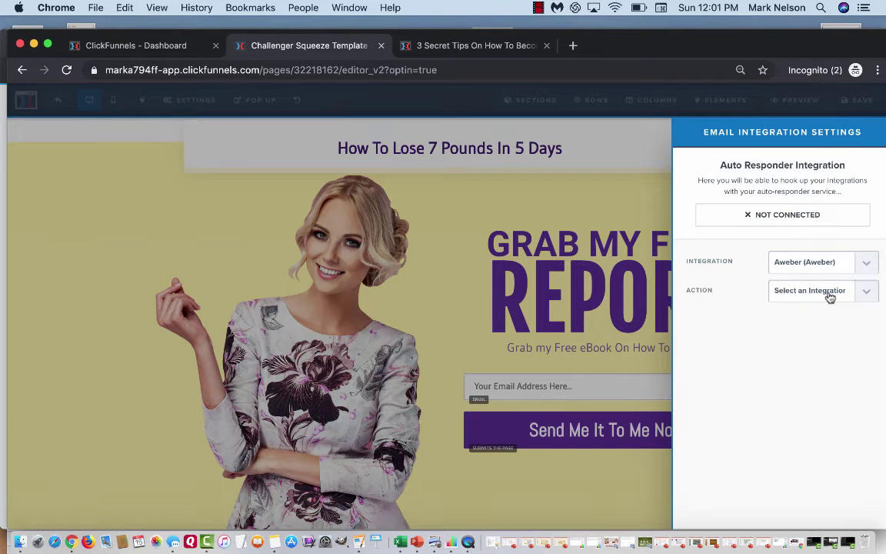
{"action": "left_click", "coordinate": [863, 299]}
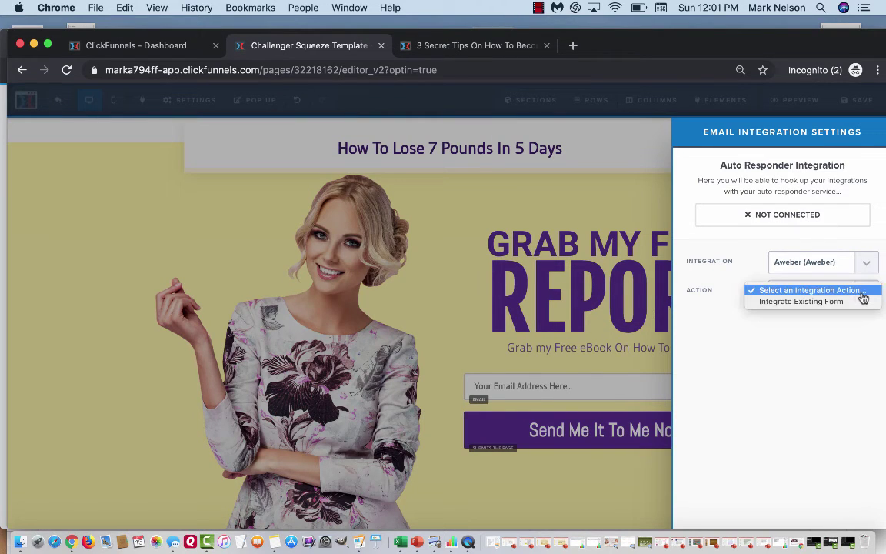
{"action": "left_click", "coordinate": [811, 301]}
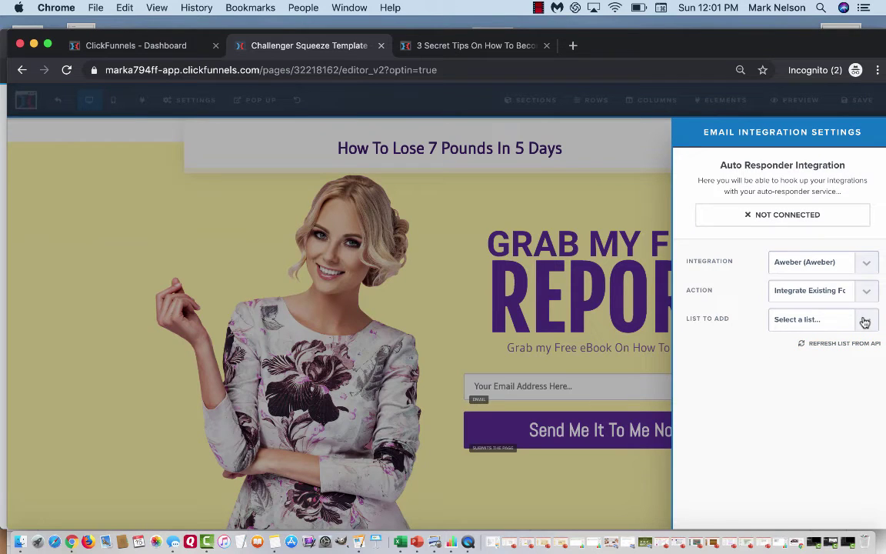
{"action": "left_click", "coordinate": [864, 320]}
{"action": "left_click", "coordinate": [777, 332]}
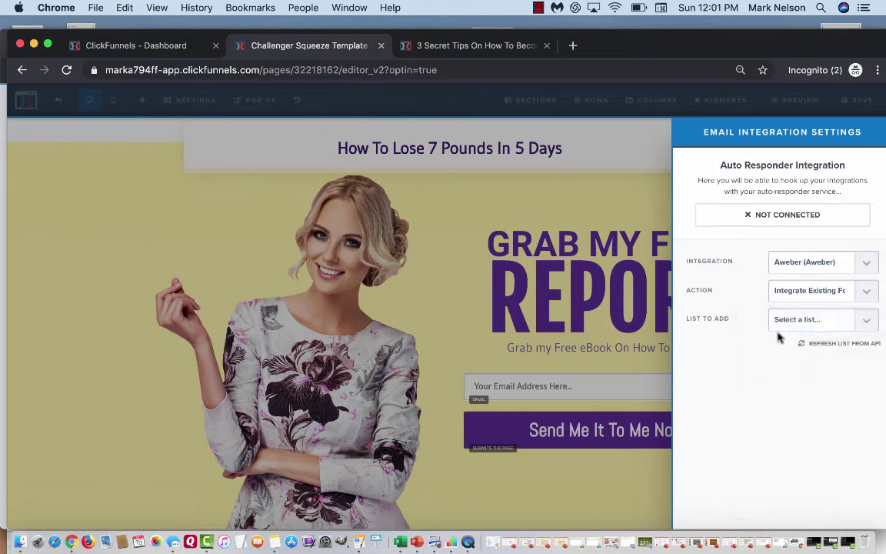